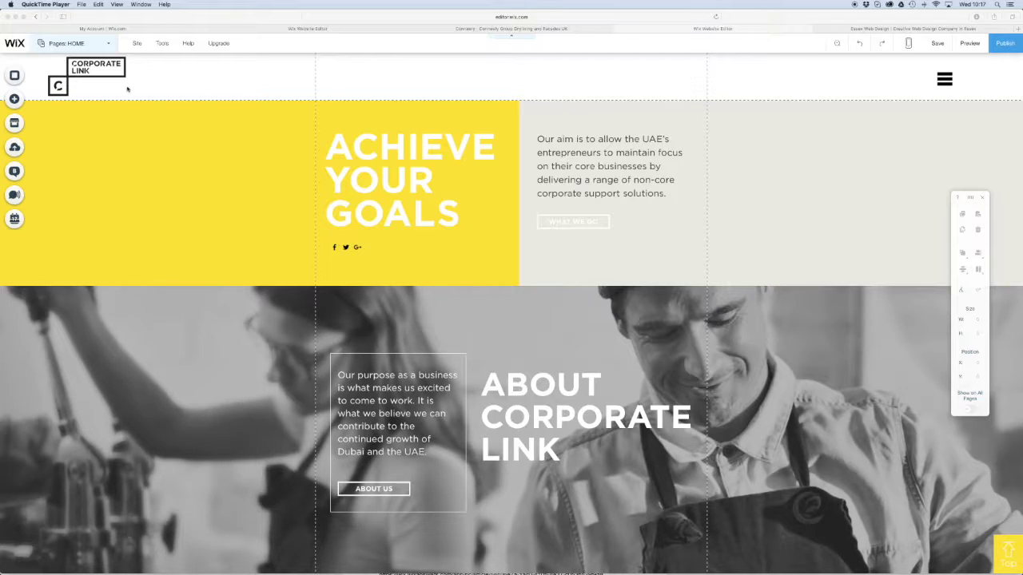
Add the Subscribe lightbox template to the site.
click(14, 99)
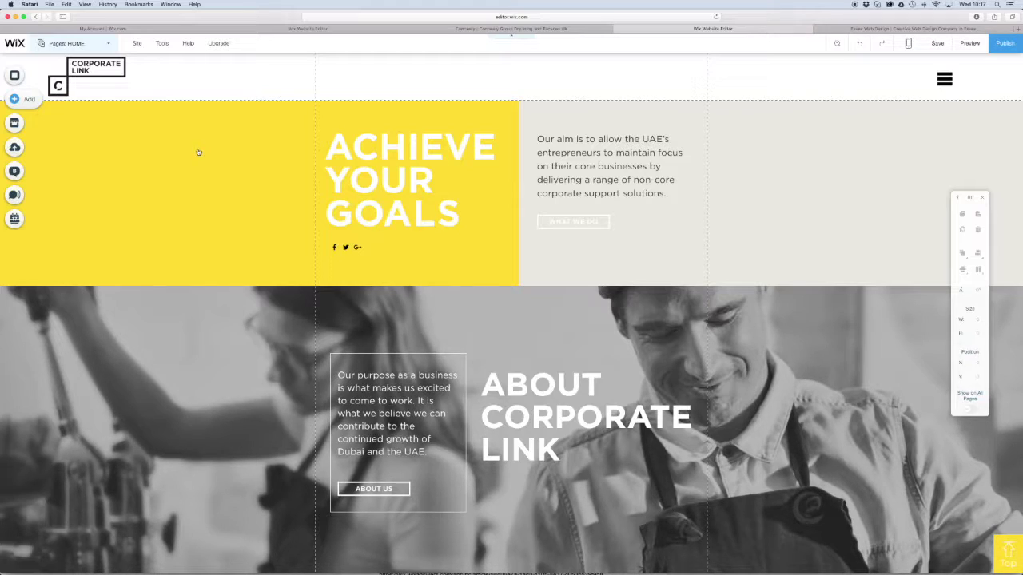
click(14, 99)
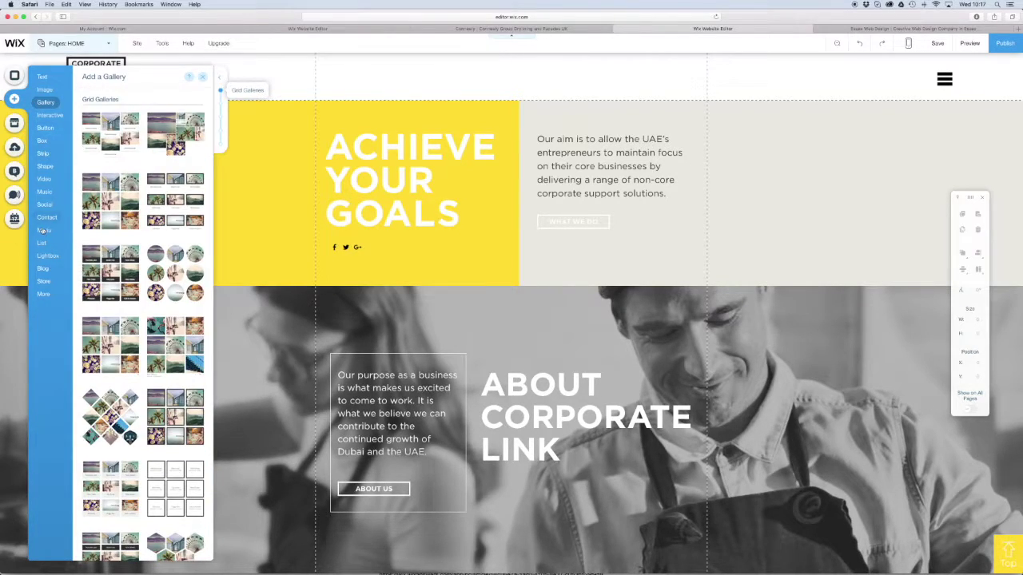
click(46, 256)
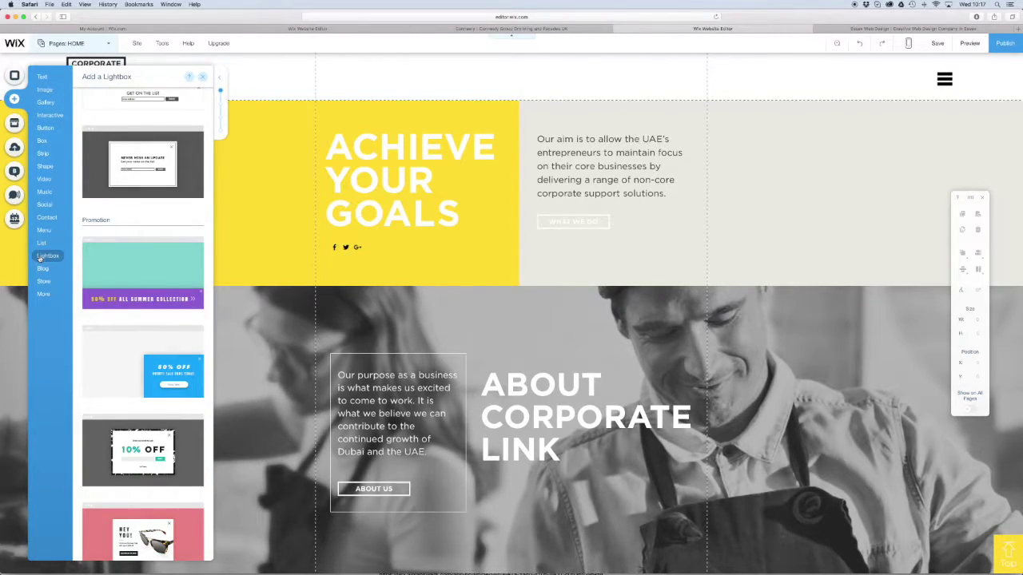
click(147, 176)
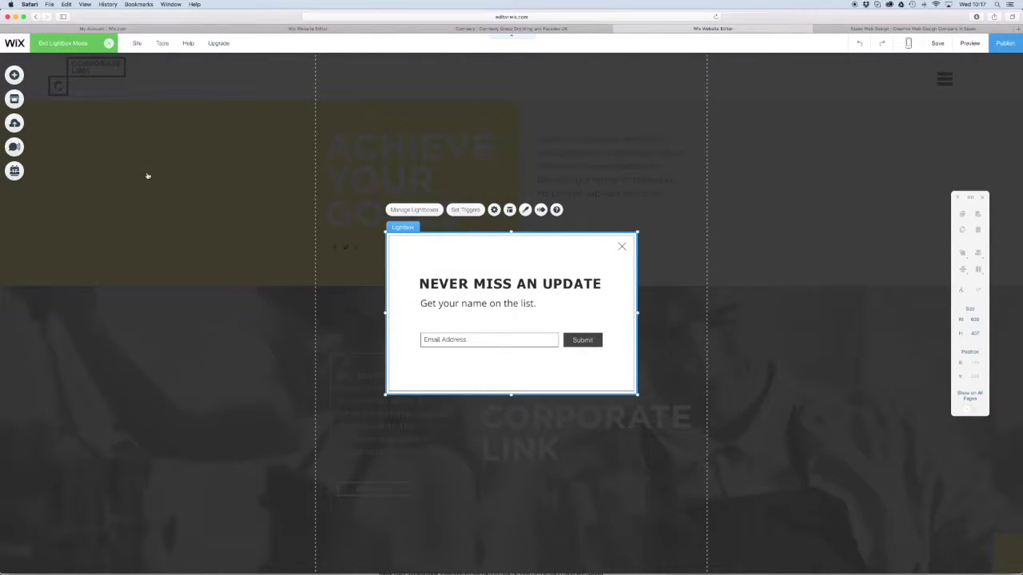
Delete the lightbox's email signup form, NEVER MISS AN UPDATE heading and subtitle.
click(556, 336)
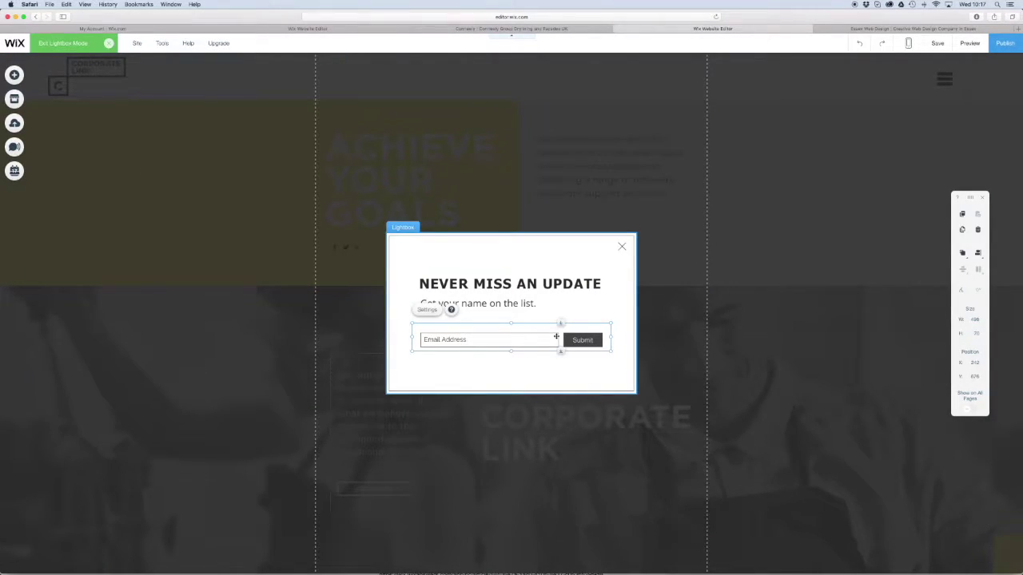
key(Delete)
click(528, 286)
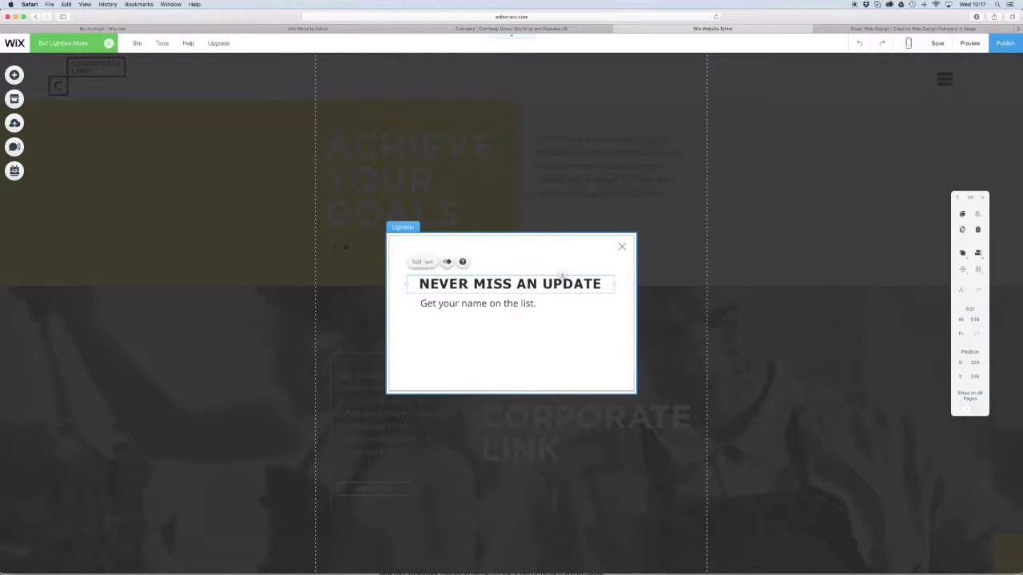
key(Delete)
click(512, 303)
click(531, 288)
key(Delete)
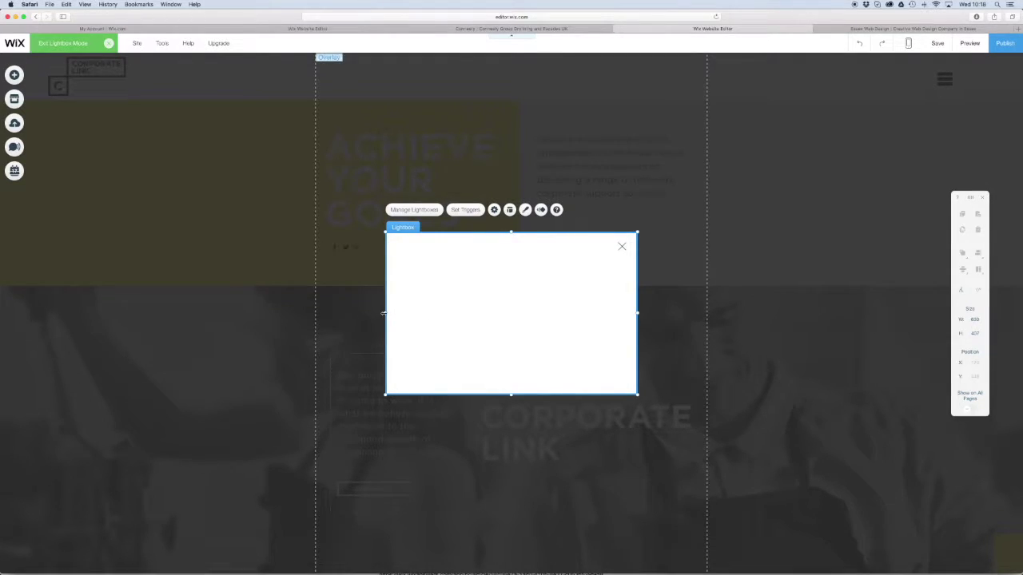
Enlarge the lightbox to about 980 × 1041 and move its close cross to the top-right corner.
drag(383, 313, 313, 313)
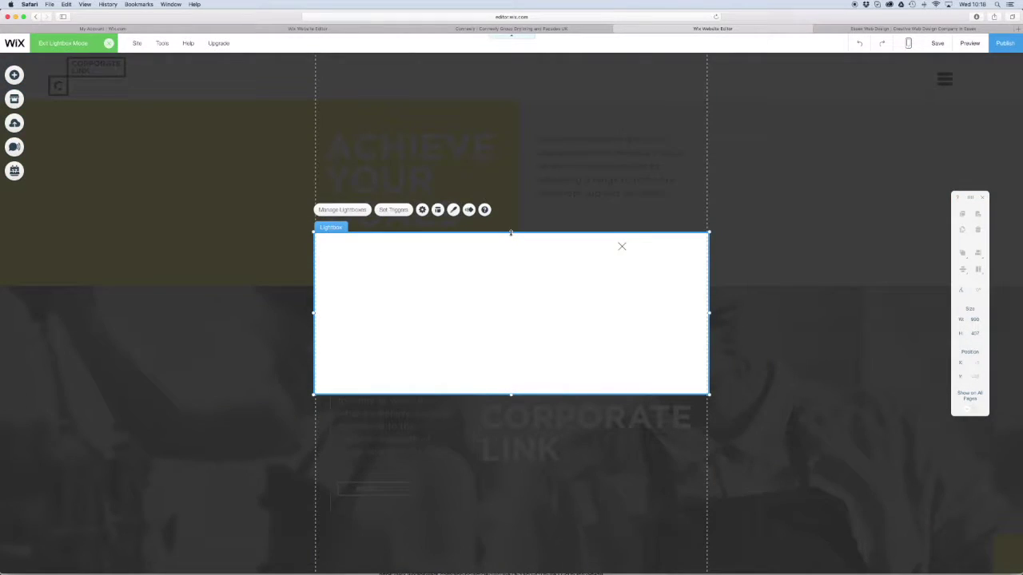
drag(511, 232, 521, 104)
click(621, 246)
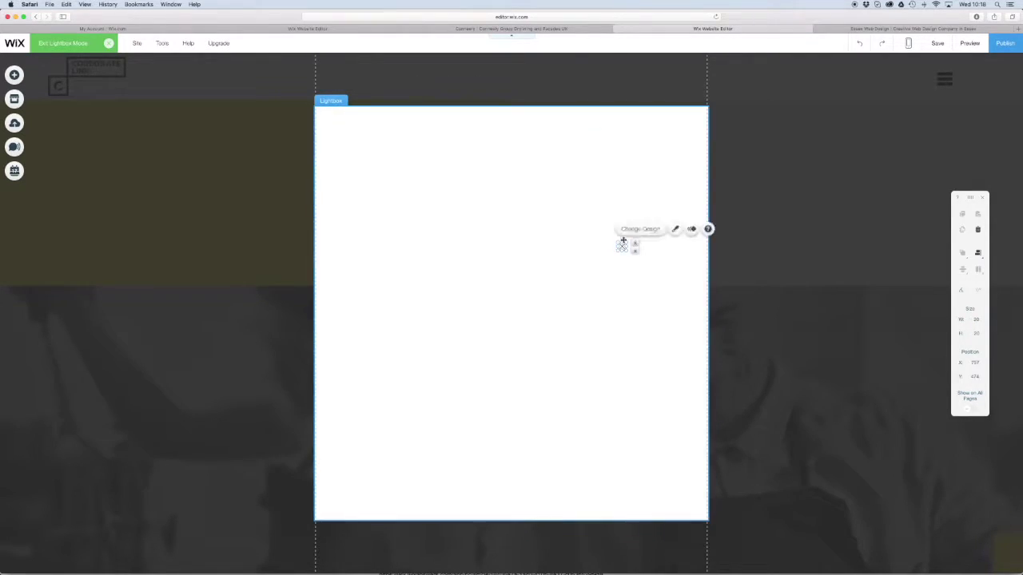
drag(623, 241, 688, 125)
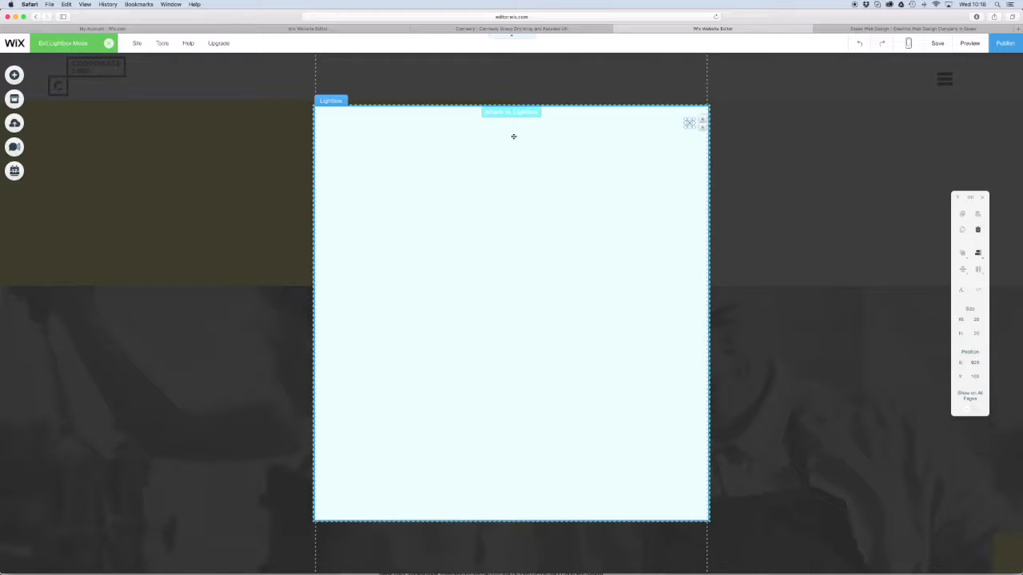
click(502, 151)
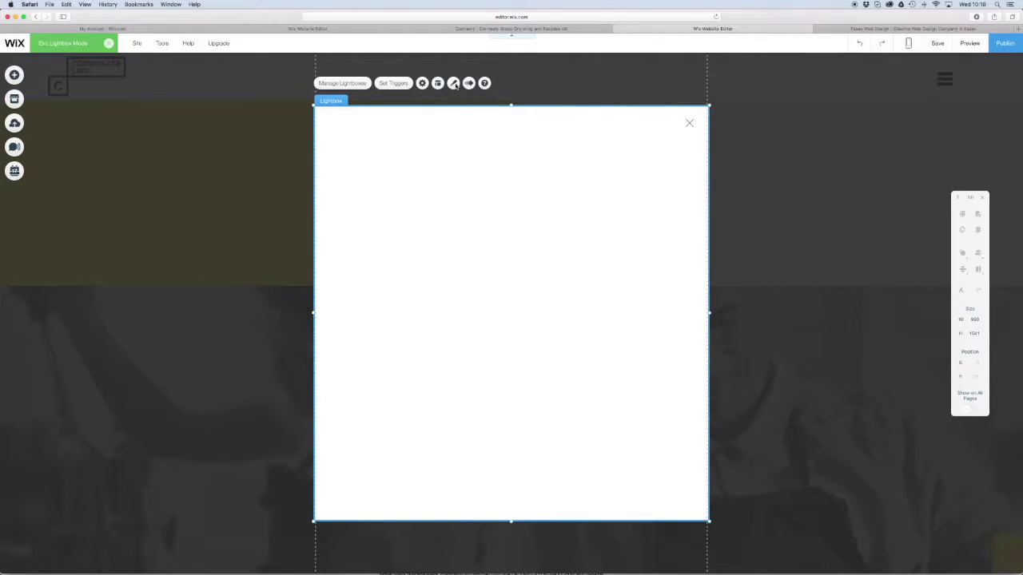
Set the lightbox background colour to yellow.
click(453, 83)
click(745, 184)
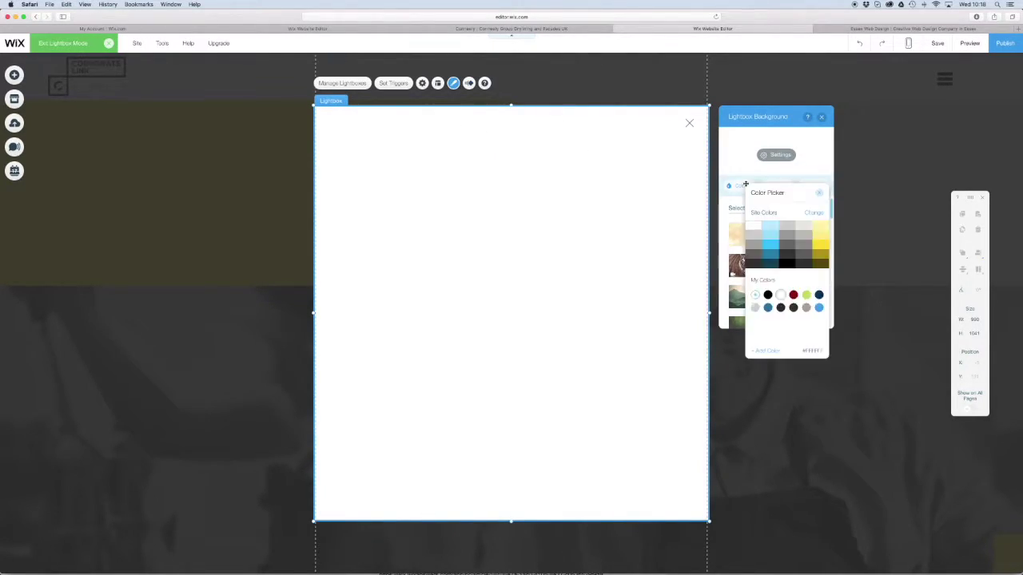
click(819, 233)
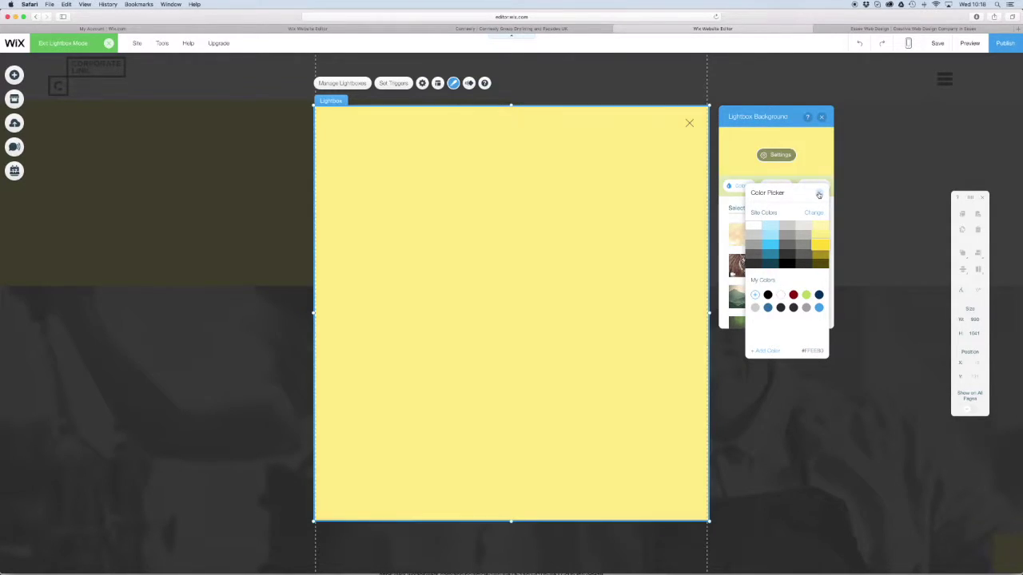
click(818, 194)
click(820, 119)
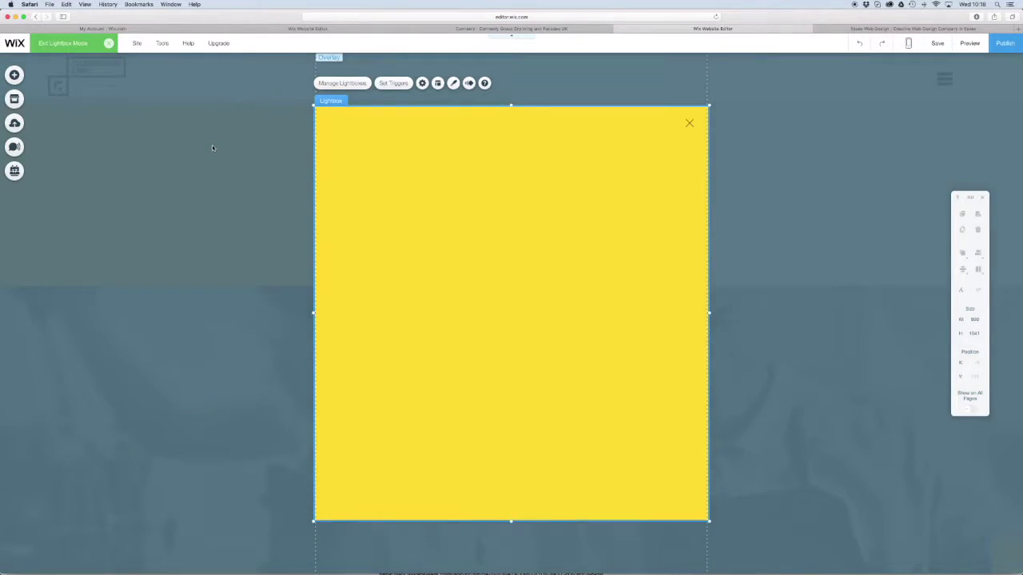
Set the overlay background around the lightbox to yellow as well.
click(213, 147)
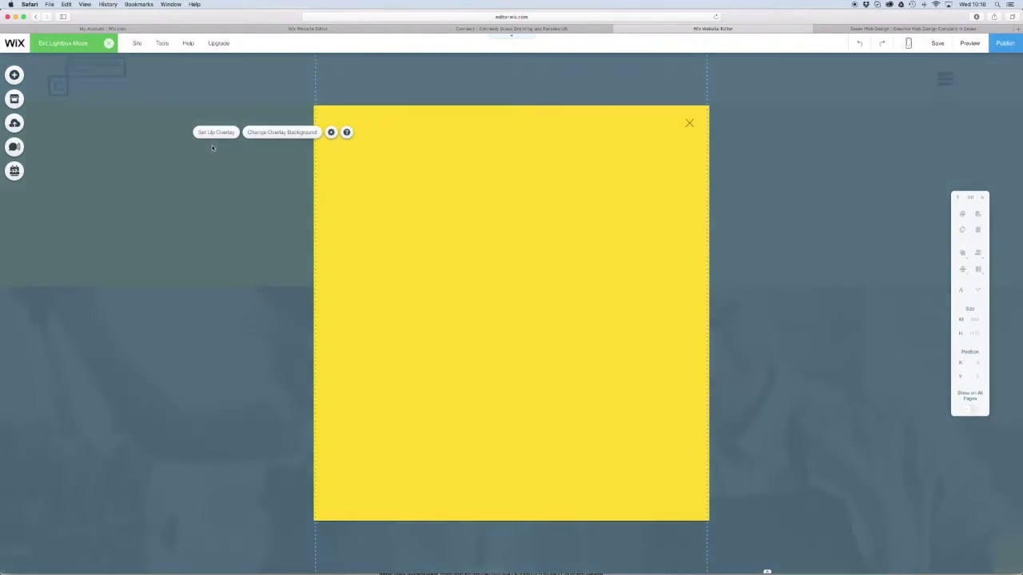
click(271, 133)
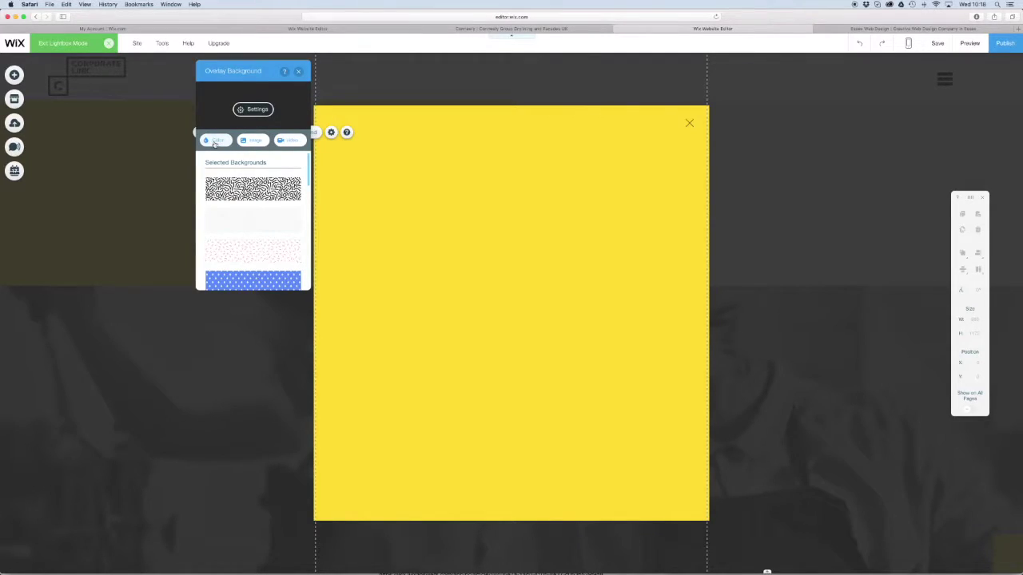
click(214, 142)
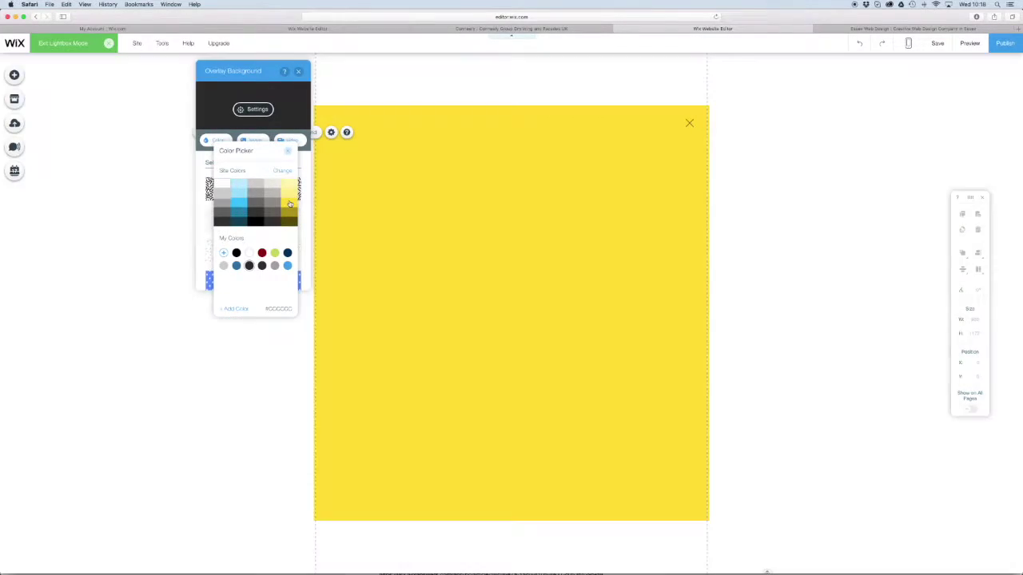
click(289, 202)
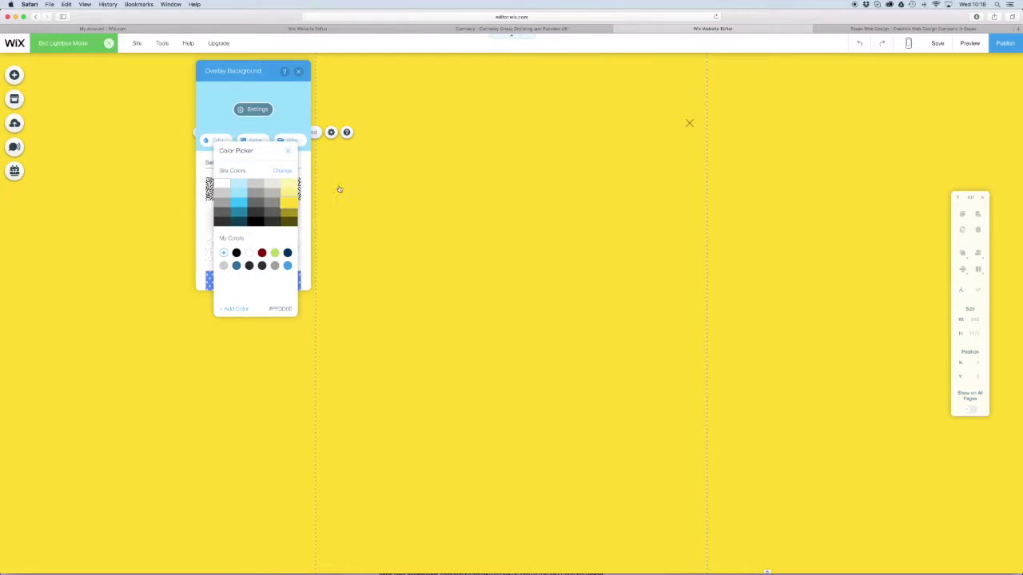
click(289, 153)
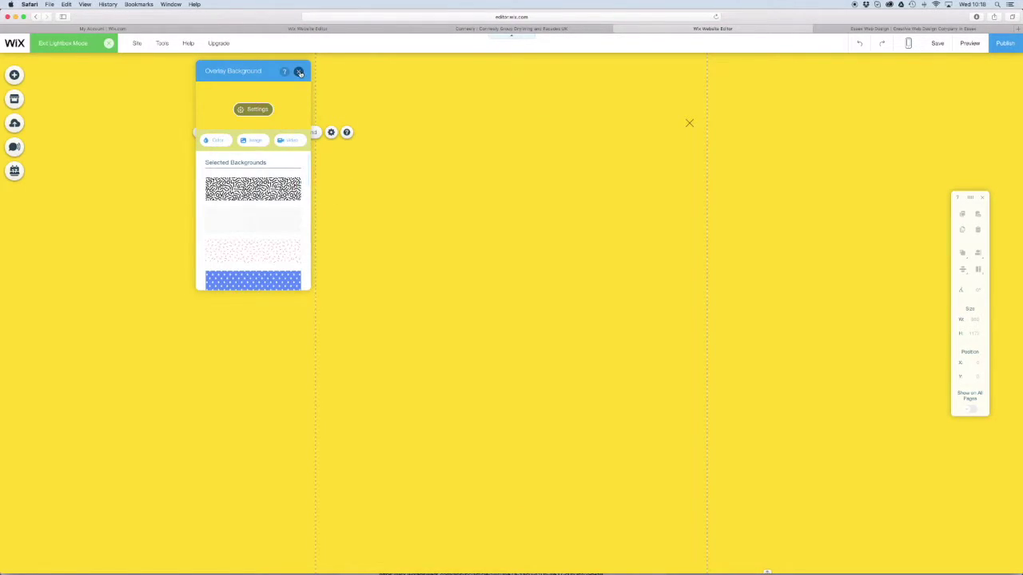
click(298, 71)
click(570, 235)
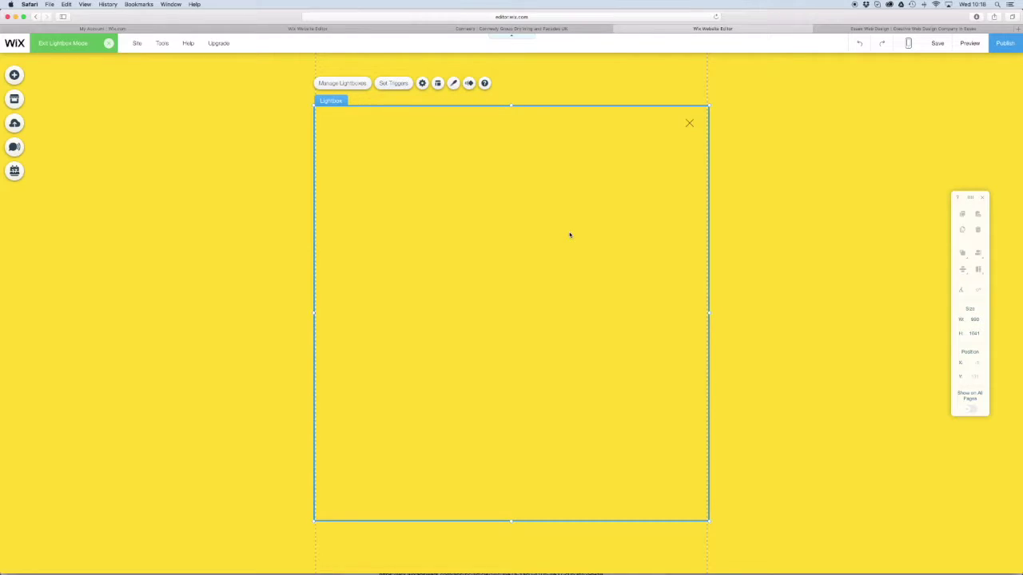
Add a plain text vertical page menu to the lightbox and stretch it to about 438 × 500.
click(18, 77)
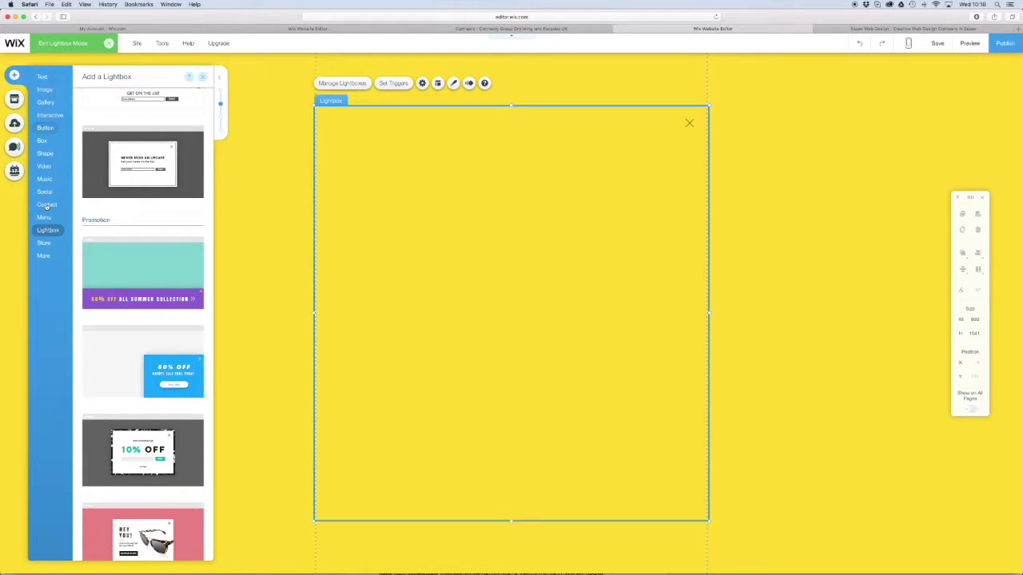
click(45, 128)
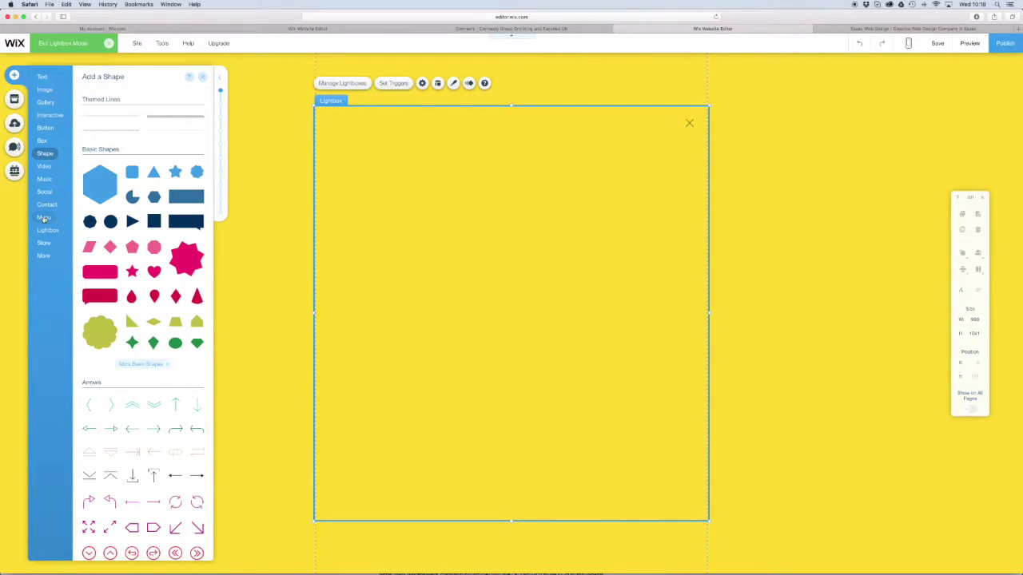
click(44, 219)
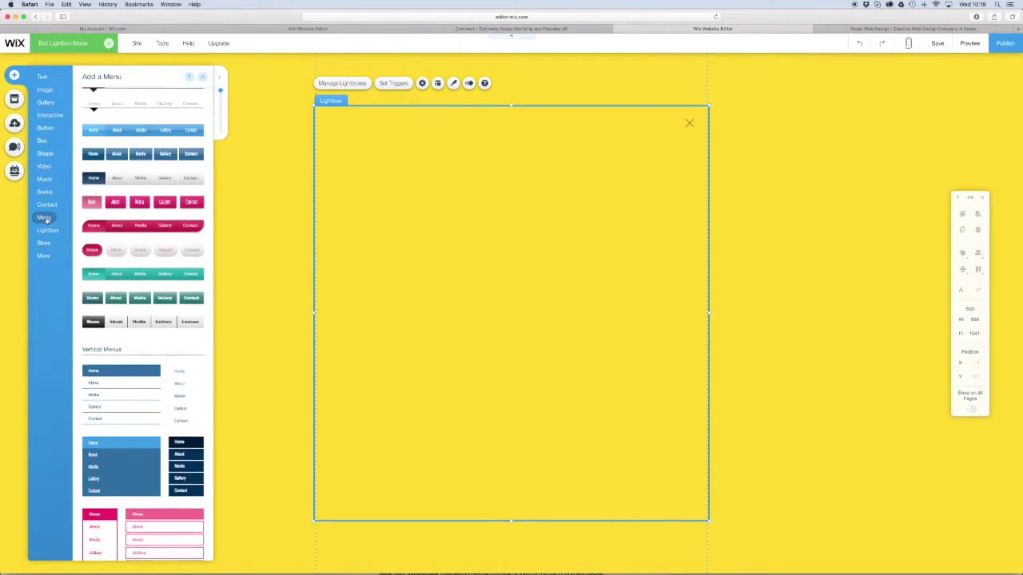
click(179, 377)
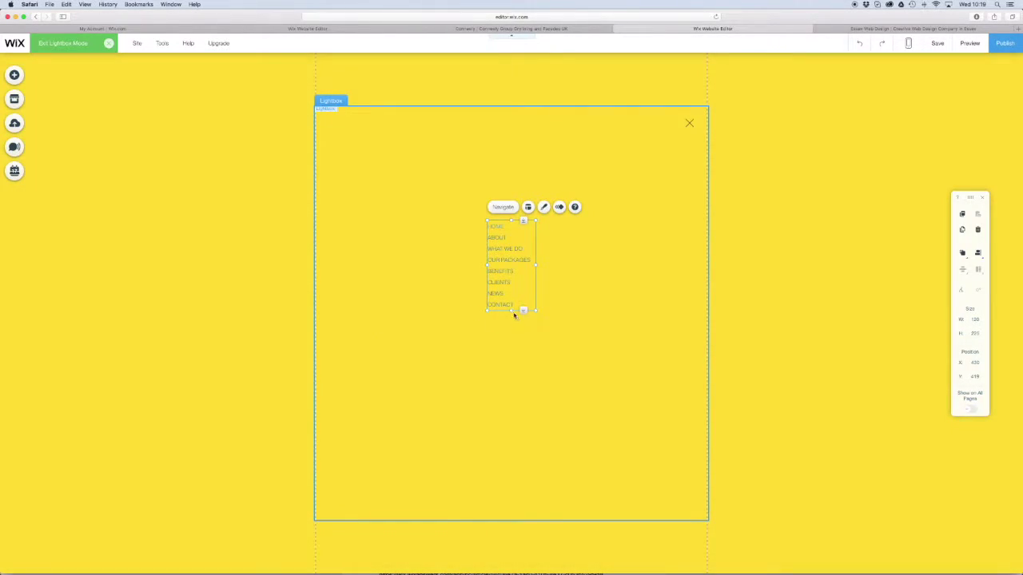
drag(511, 311, 520, 423)
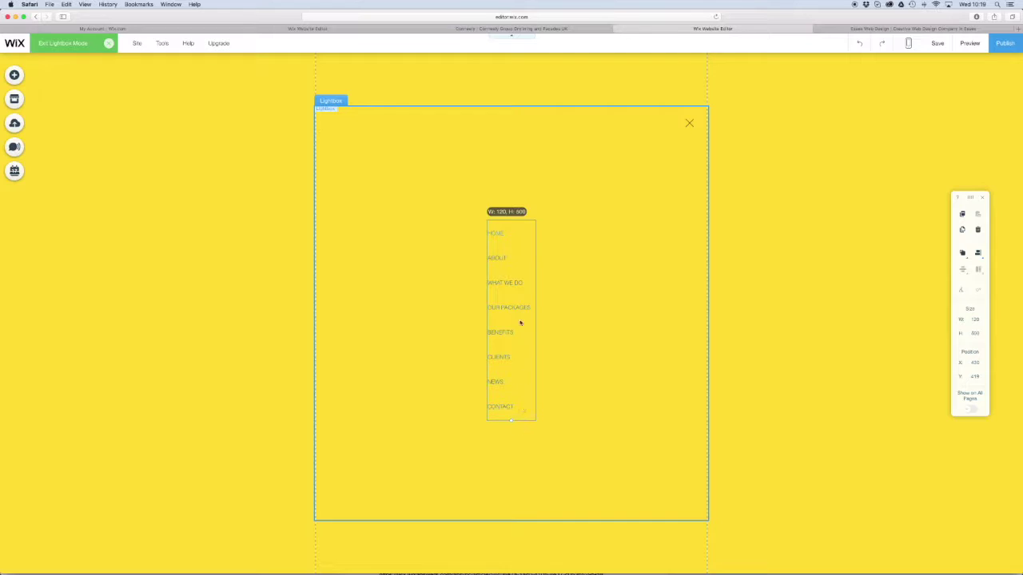
drag(536, 322, 660, 320)
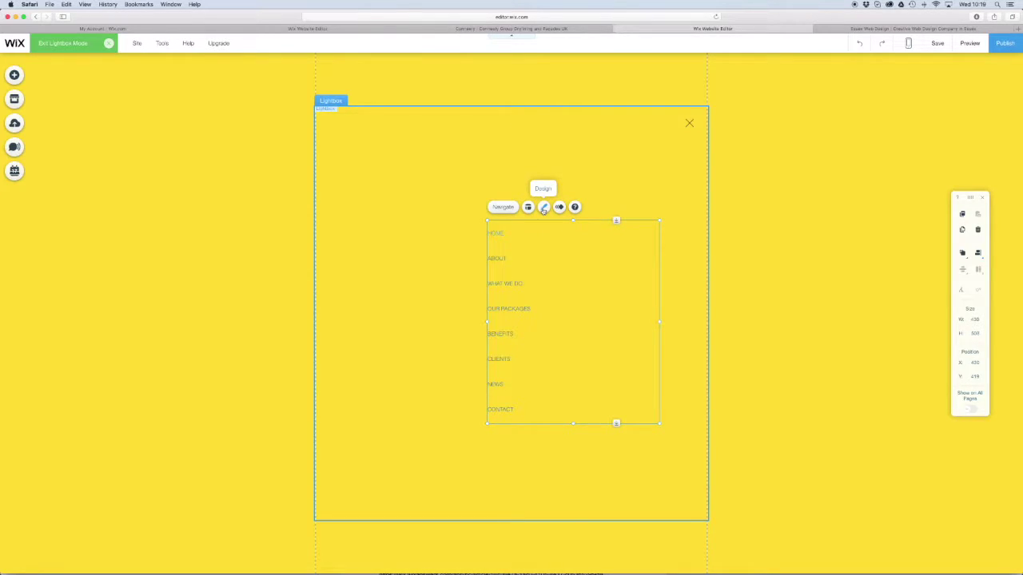
Make the menu's page-name text white.
click(543, 208)
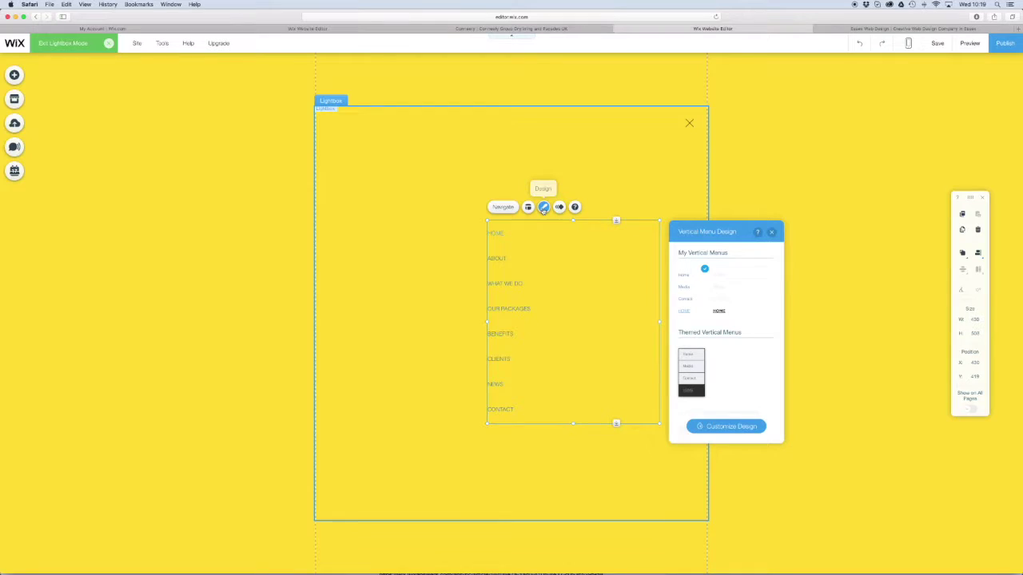
click(740, 427)
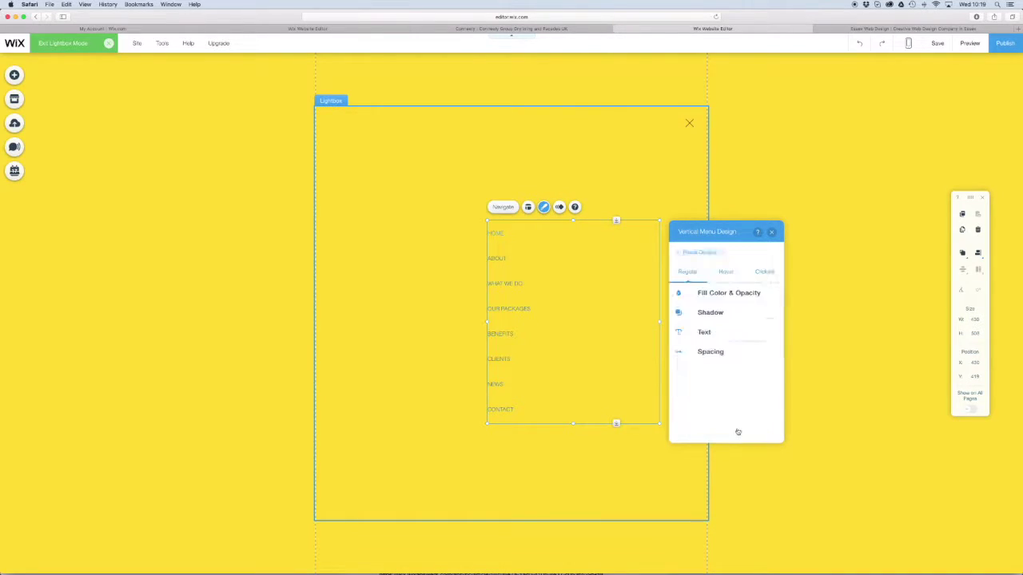
click(726, 364)
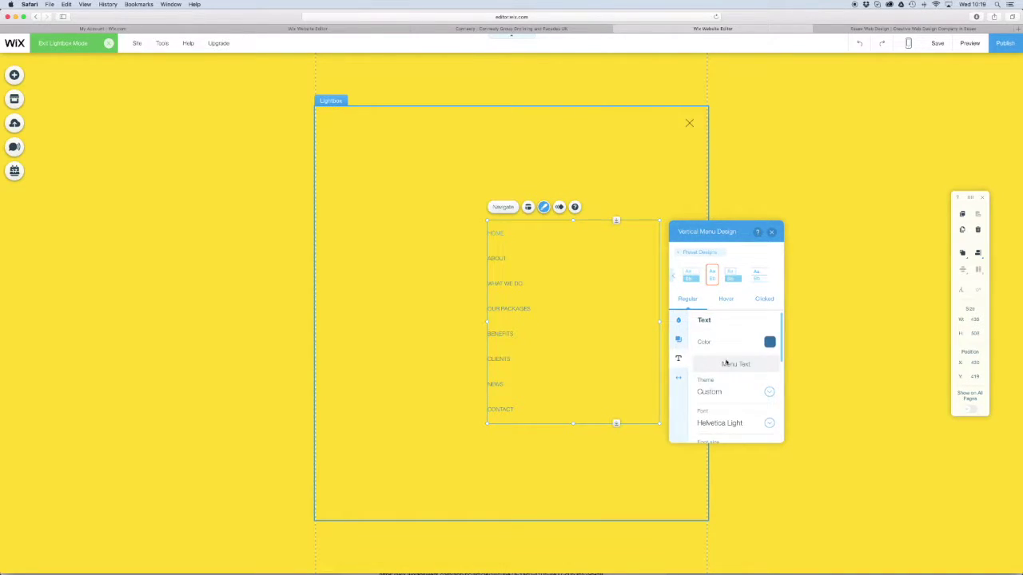
click(770, 342)
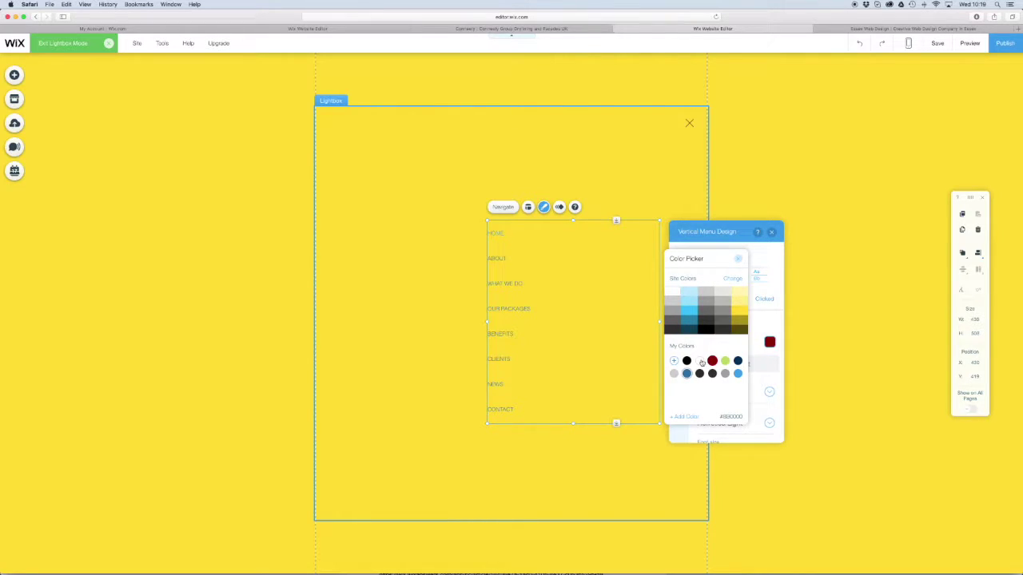
click(700, 362)
click(772, 300)
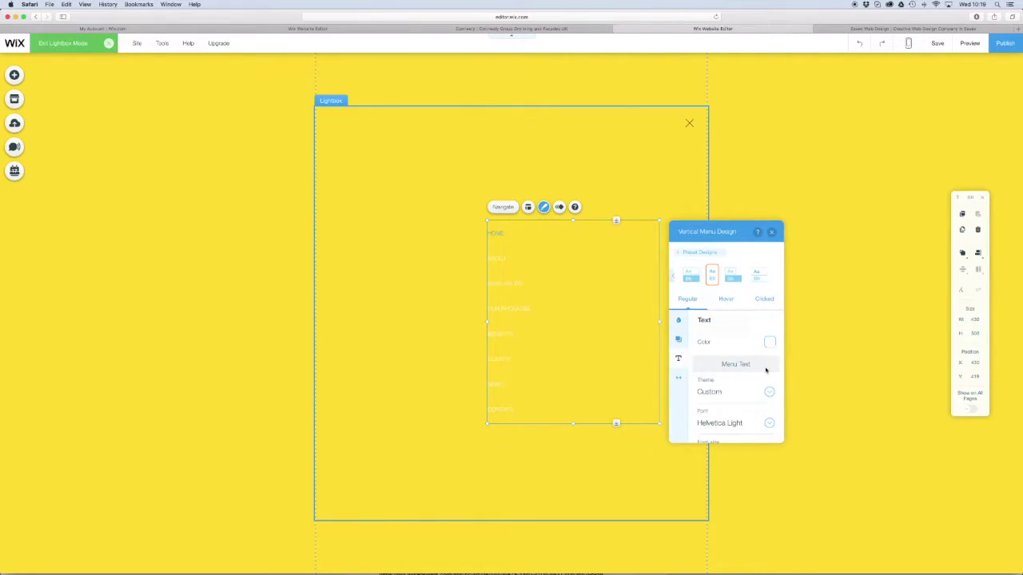
Apply the Small Heading theme, raise the font size to 69 and choose Gotham Bold.
scroll(731, 405, down, 3)
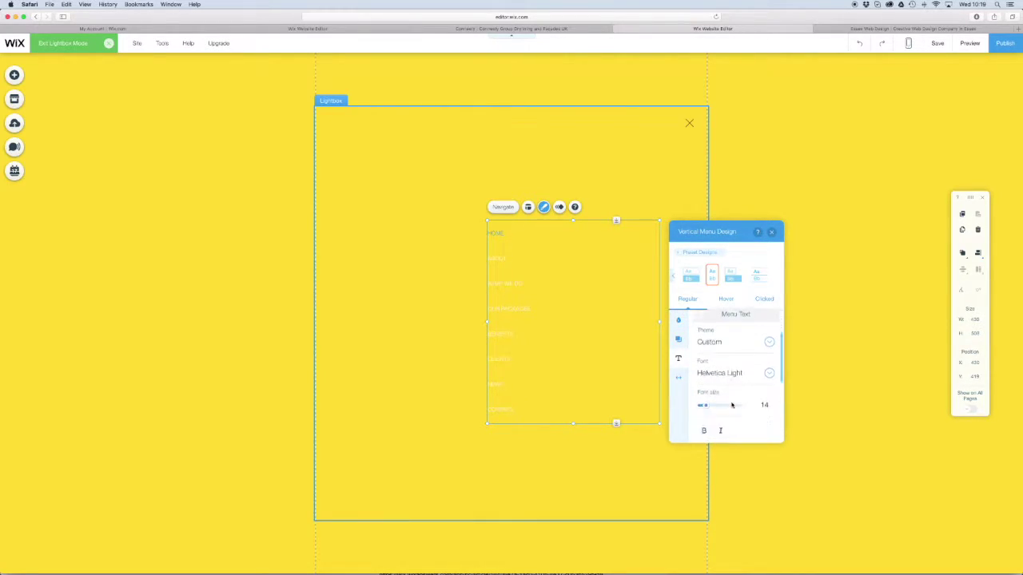
click(723, 317)
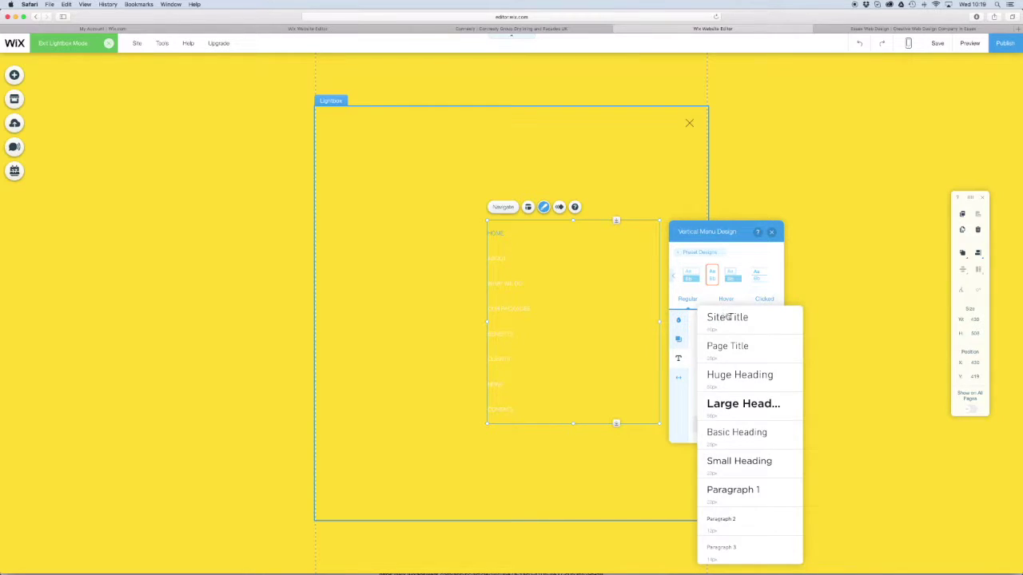
click(742, 460)
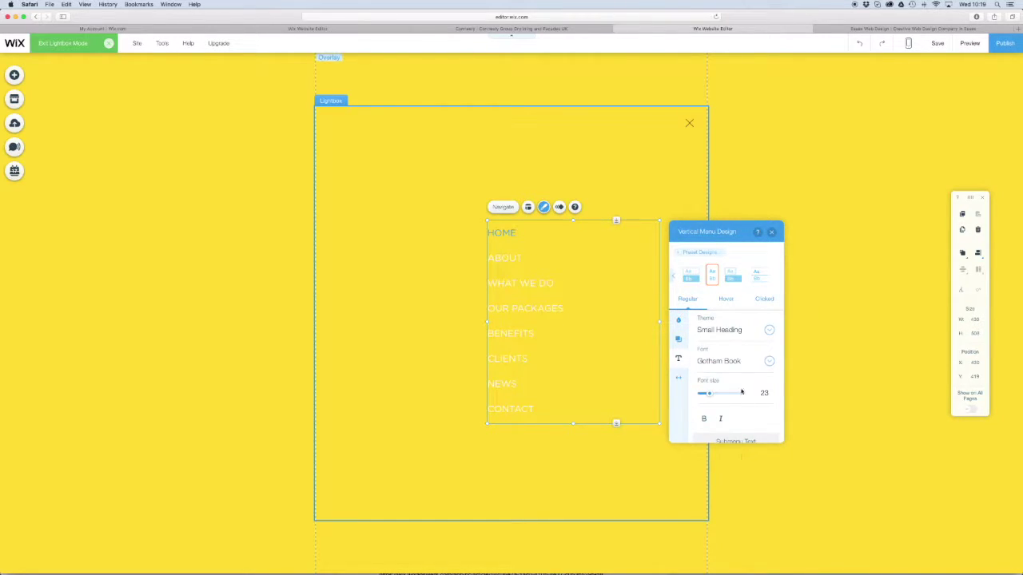
drag(708, 394, 728, 397)
click(726, 363)
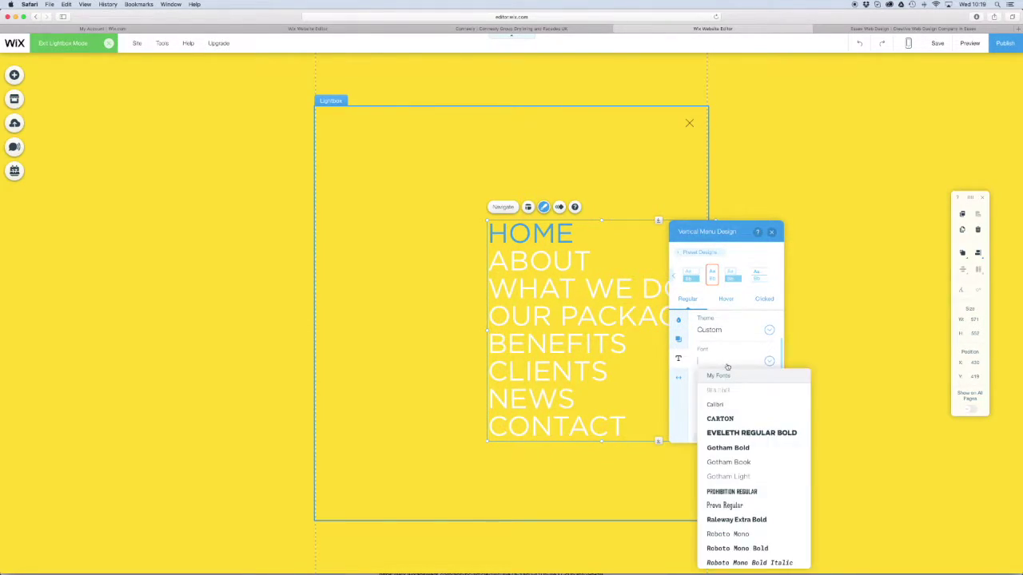
scroll(725, 433, down, 15)
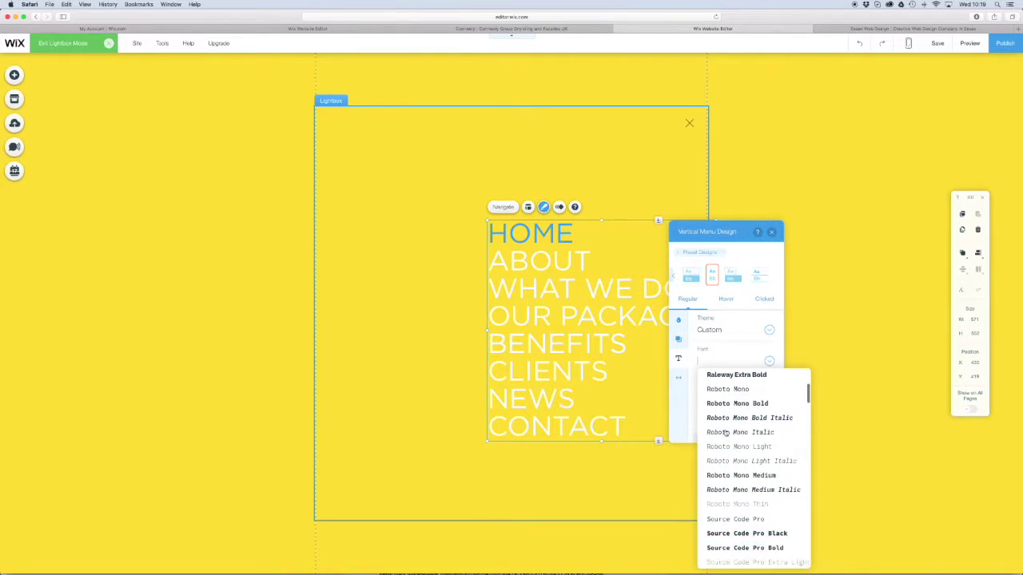
scroll(725, 432, down, 15)
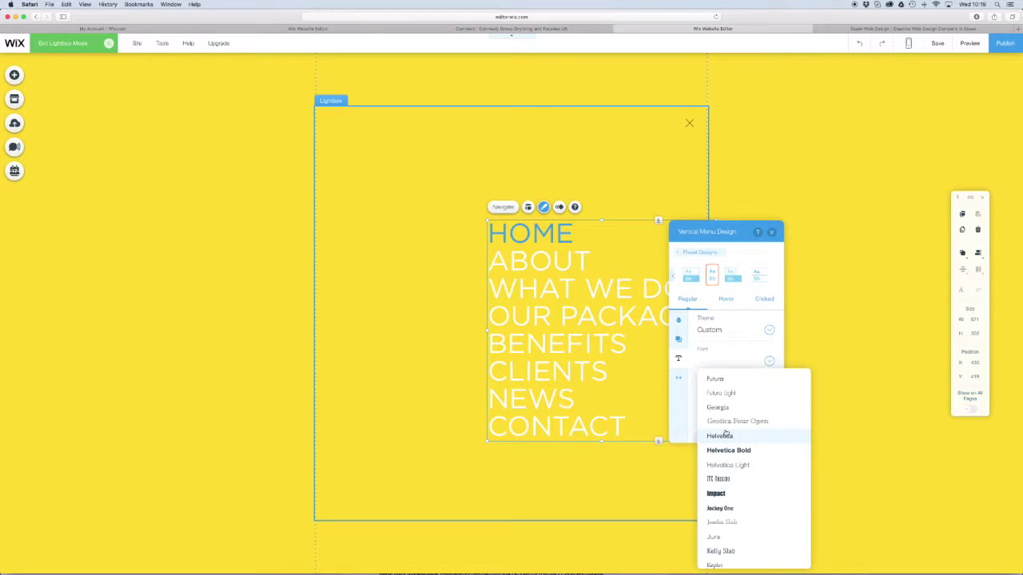
scroll(725, 432, up, 15)
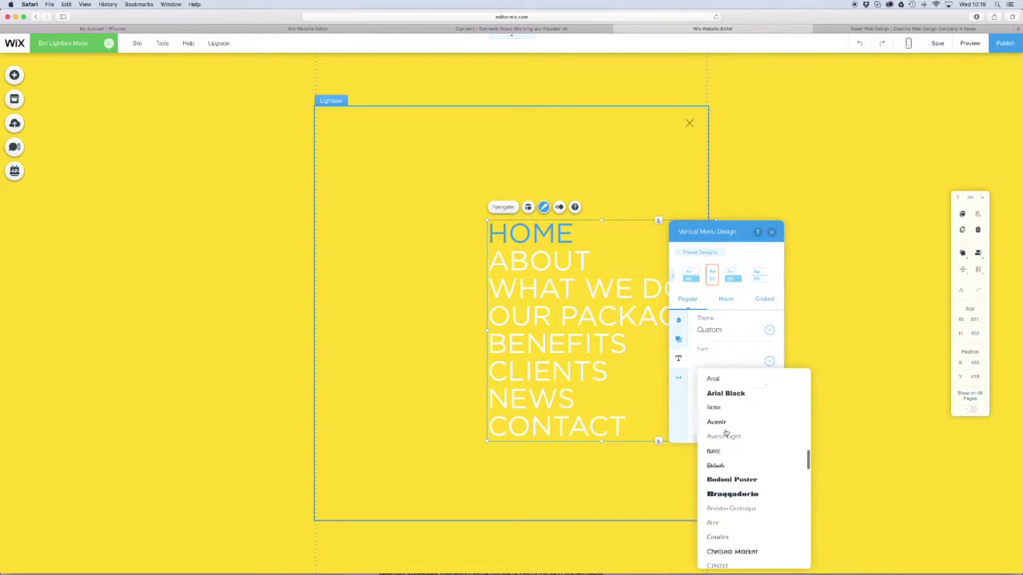
scroll(725, 432, up, 15)
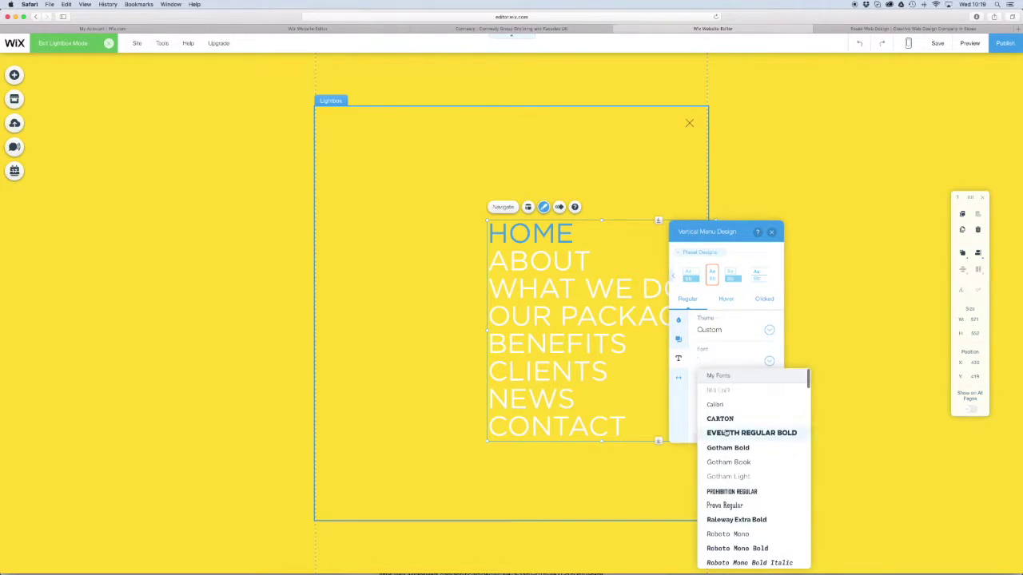
scroll(725, 433, down, 2)
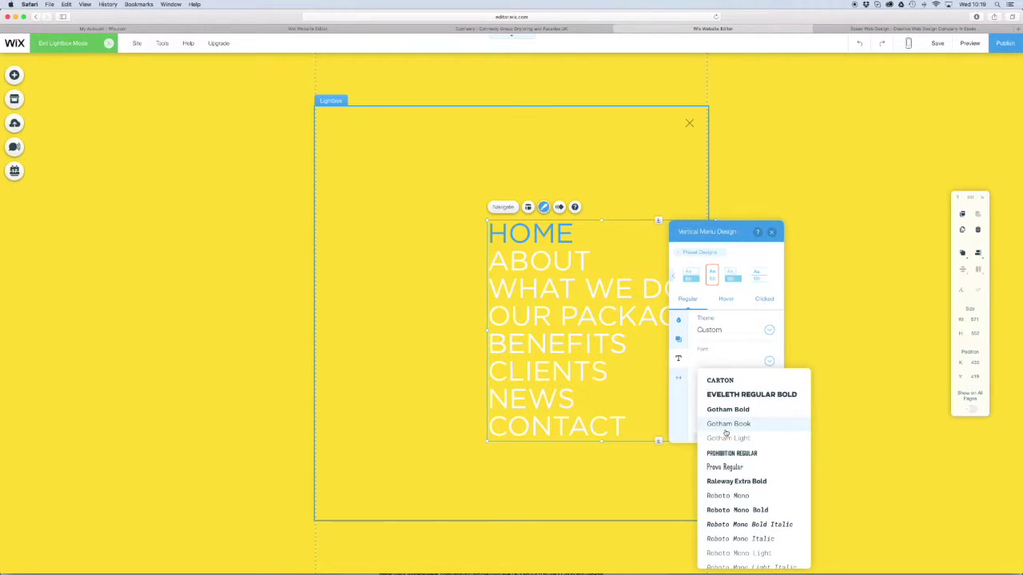
scroll(725, 433, up, 2)
click(725, 432)
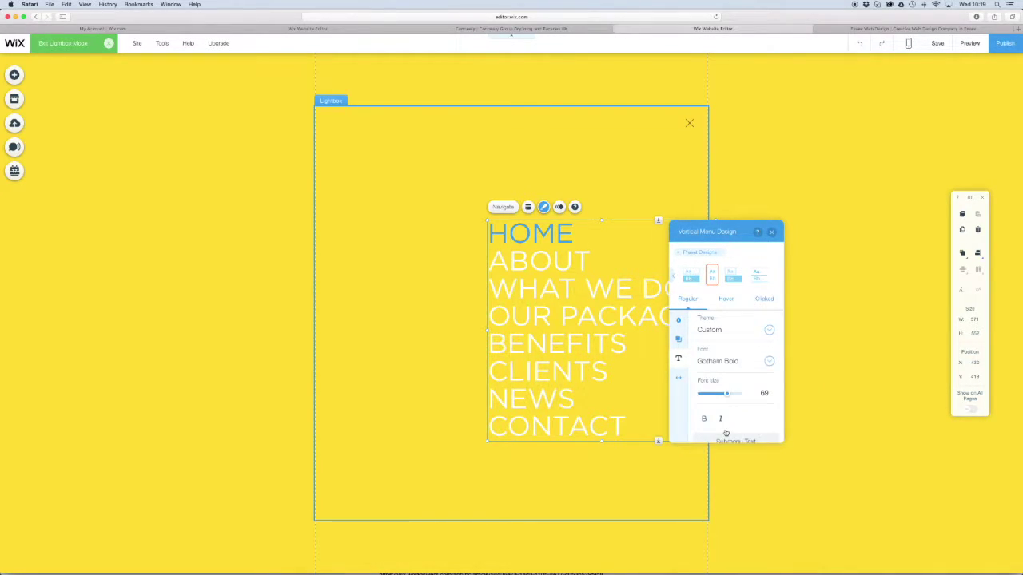
Make the menu text black for both hovered and current-page items.
click(729, 302)
click(769, 342)
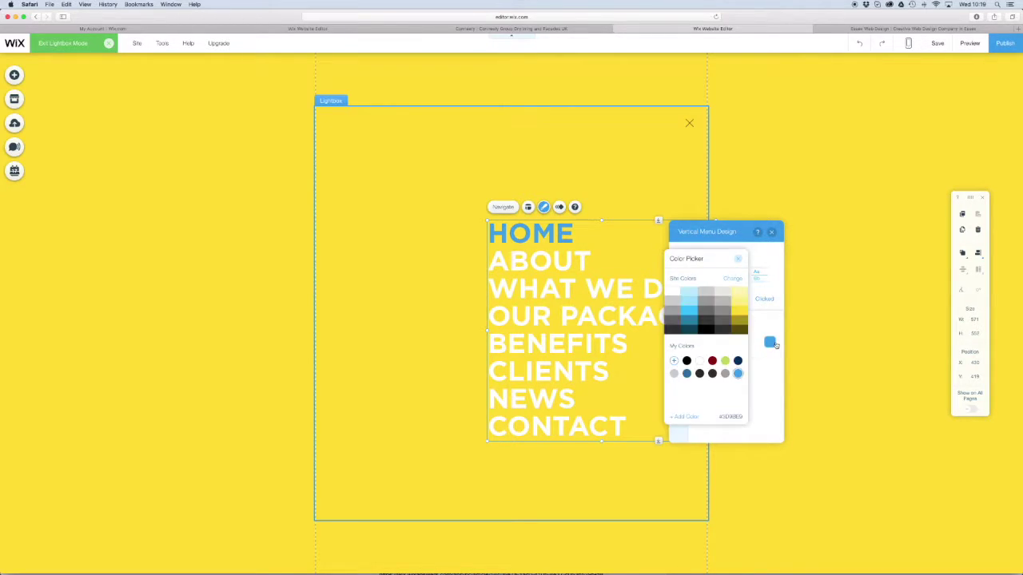
click(686, 362)
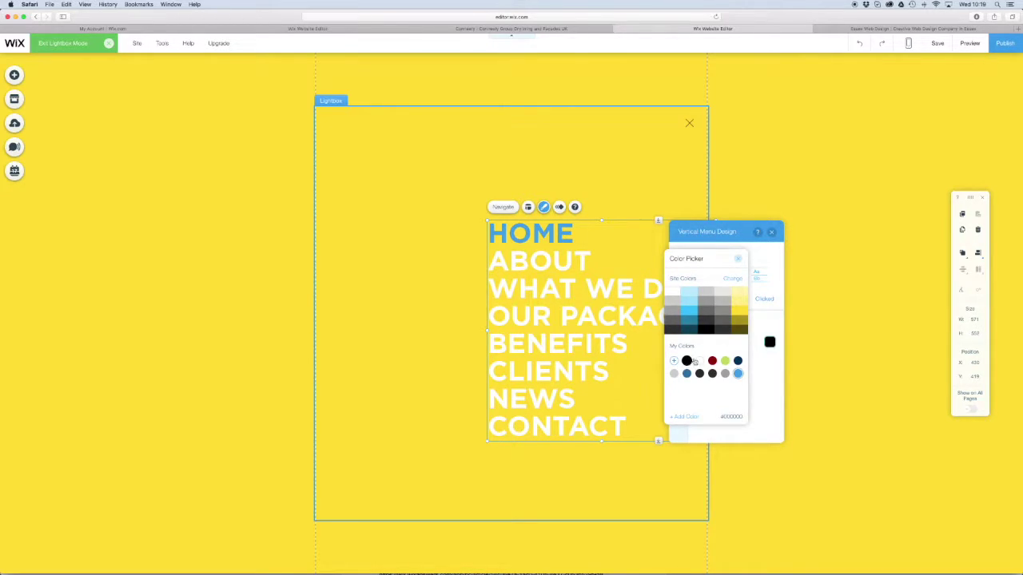
click(738, 260)
click(764, 299)
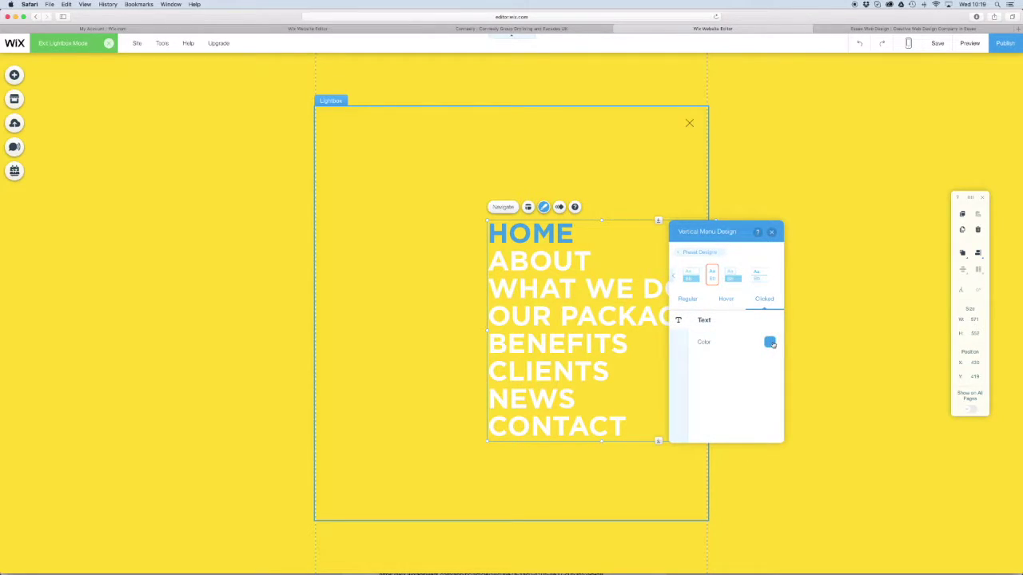
click(770, 342)
click(686, 361)
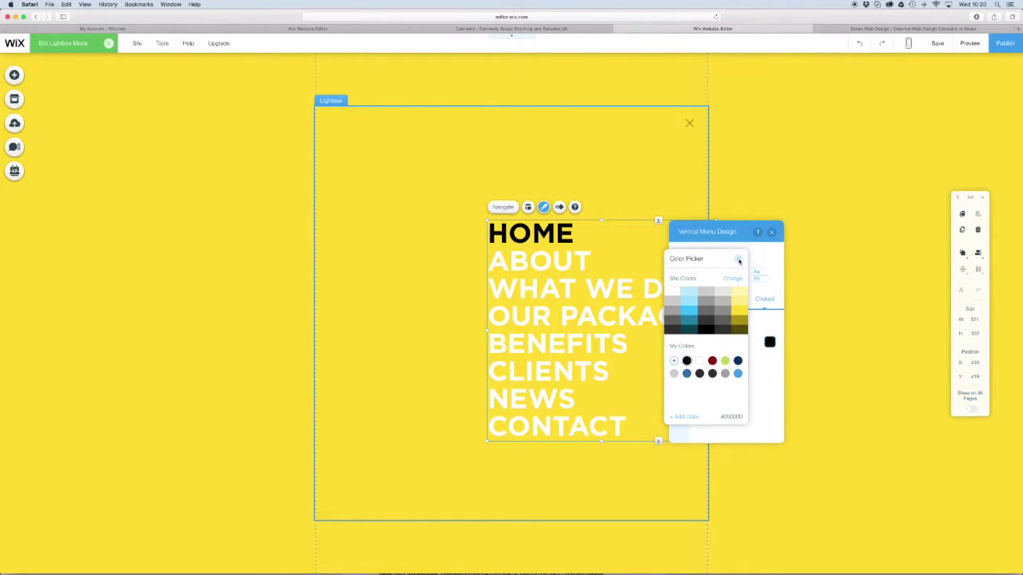
click(739, 260)
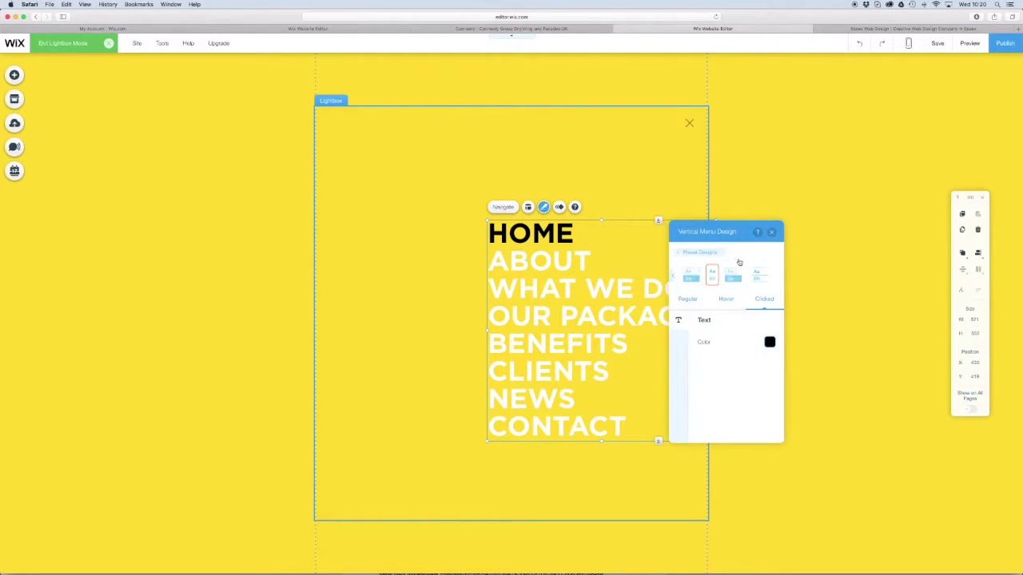
click(771, 232)
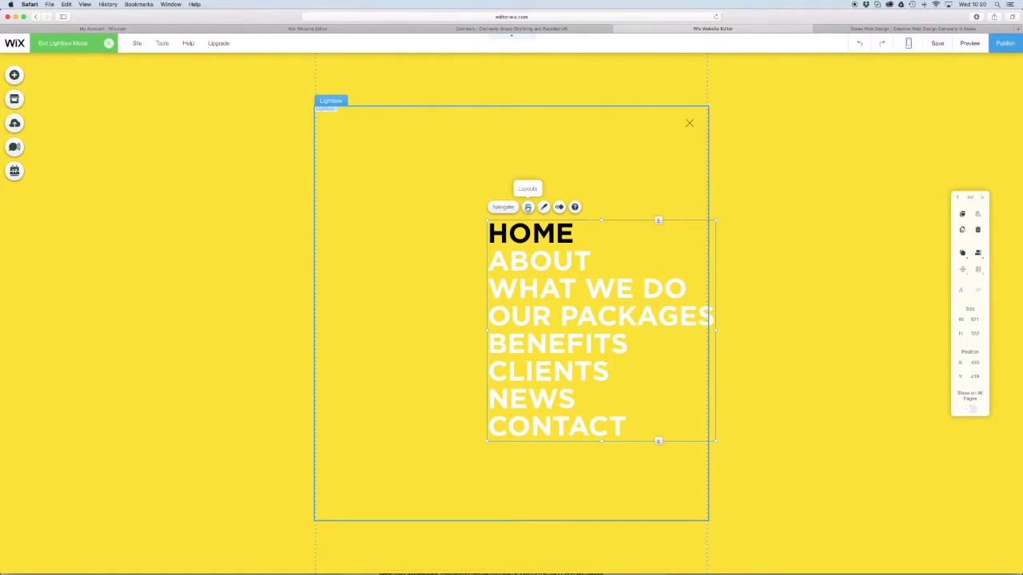
Centre-align the menu items in the menu layout options.
click(527, 207)
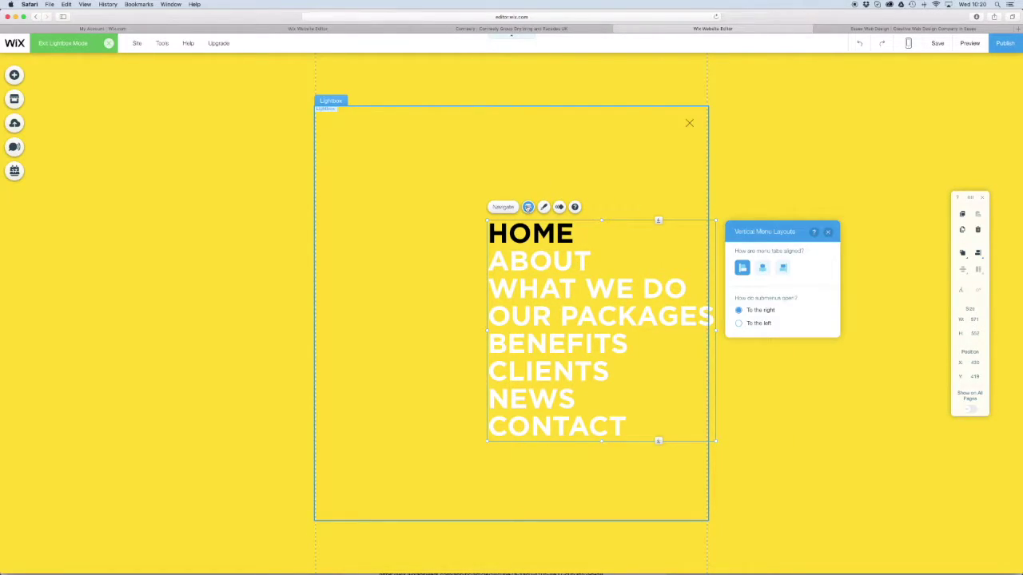
click(762, 268)
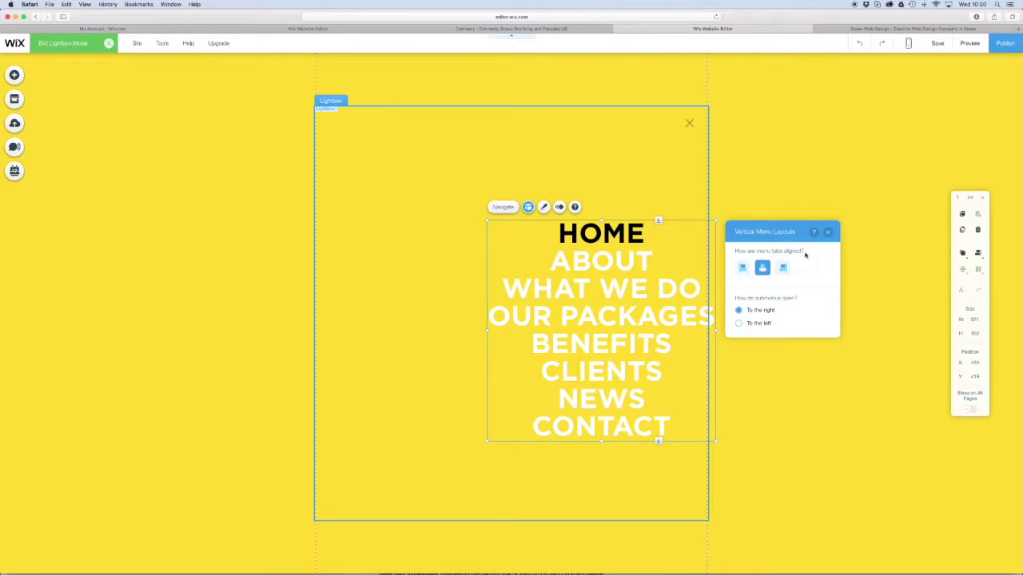
click(827, 232)
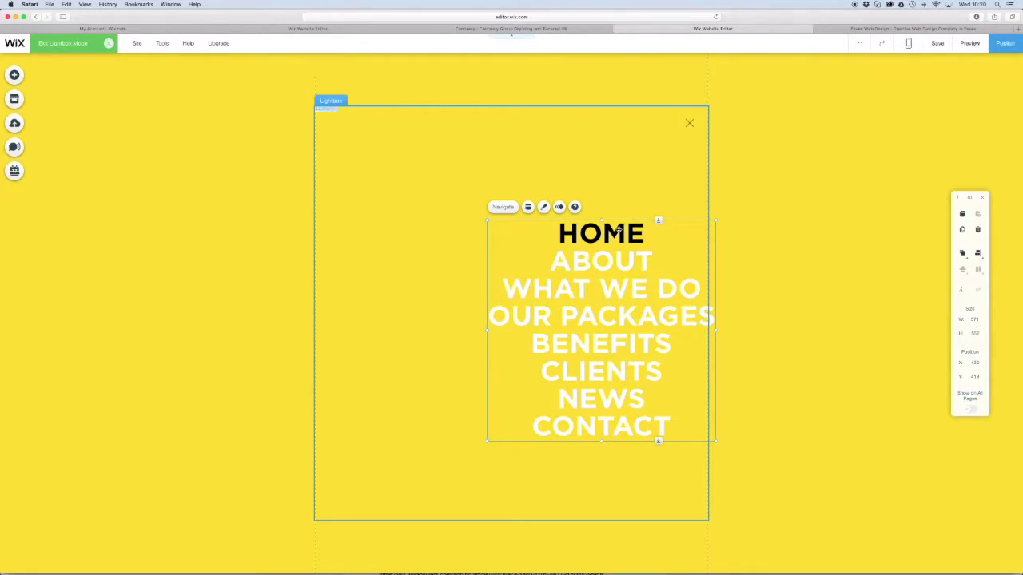
Move the menu to the lightbox centre and stretch it to about 571 × 920.
drag(616, 233, 524, 207)
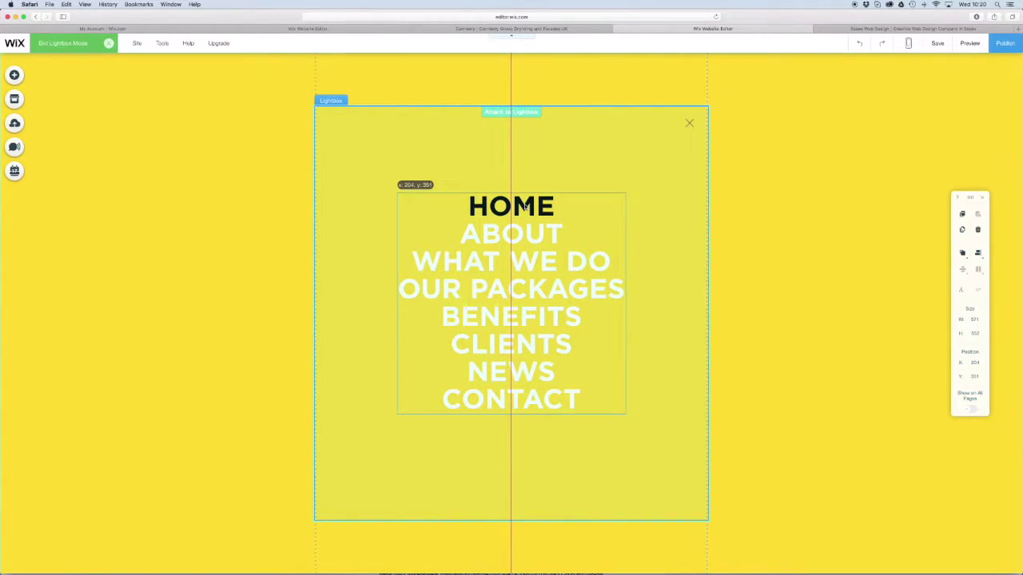
drag(526, 203, 526, 186)
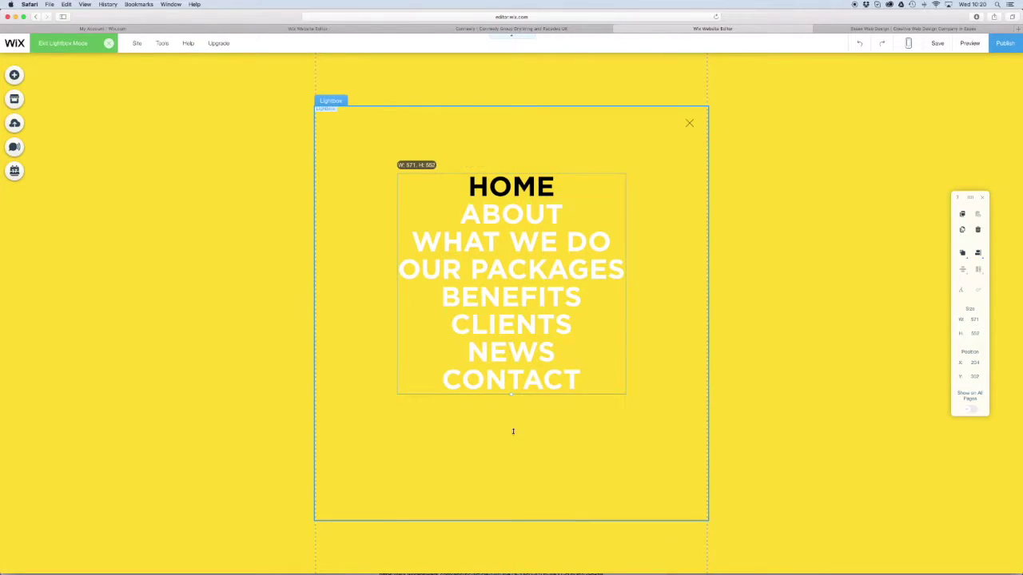
drag(513, 431, 519, 485)
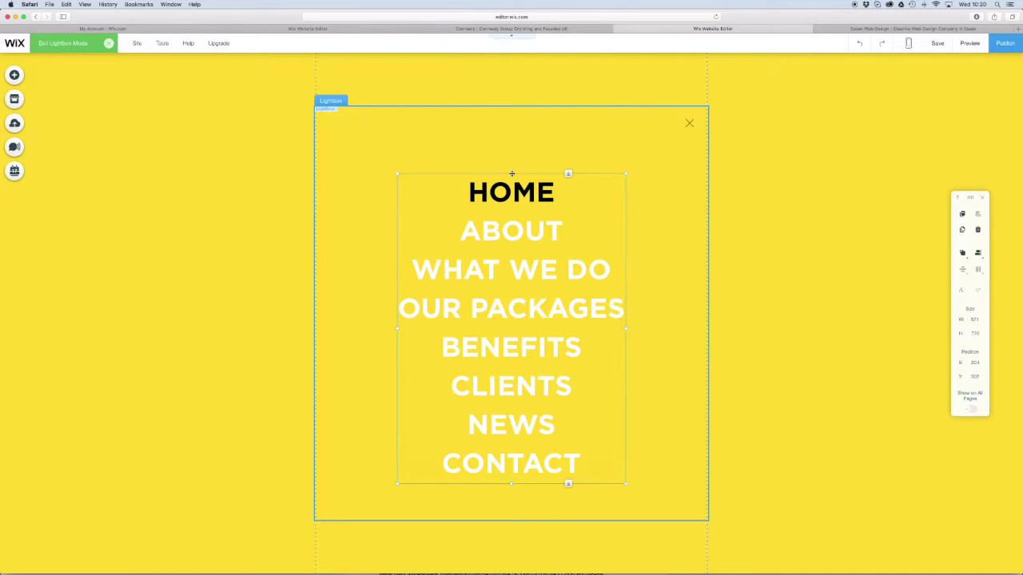
drag(511, 173, 513, 128)
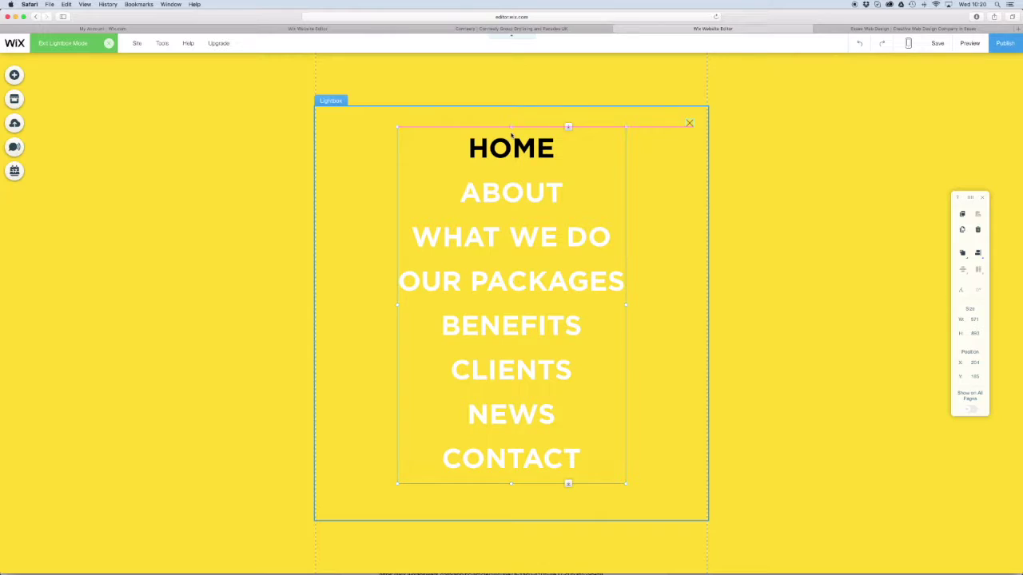
drag(511, 484, 513, 497)
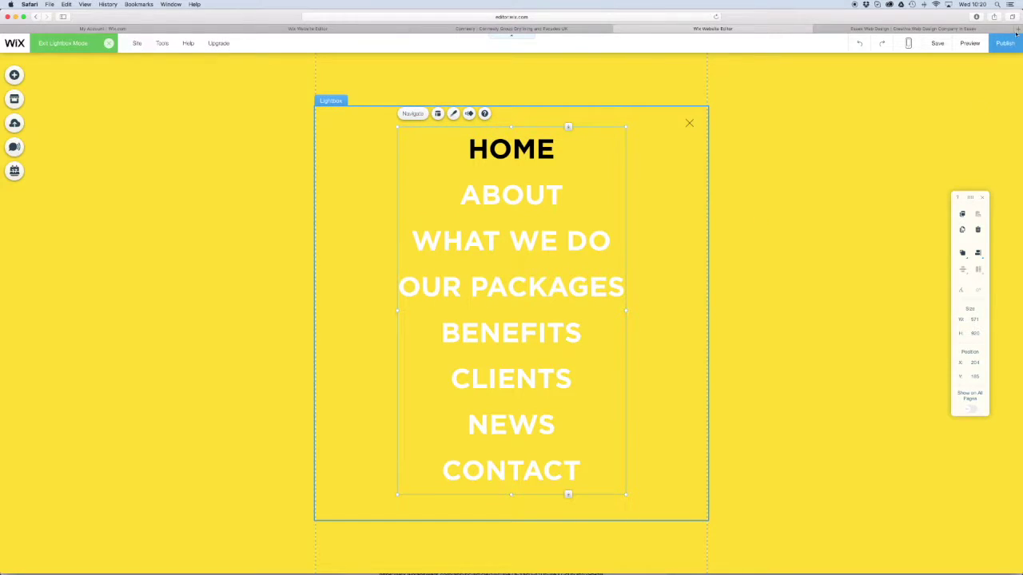
click(970, 43)
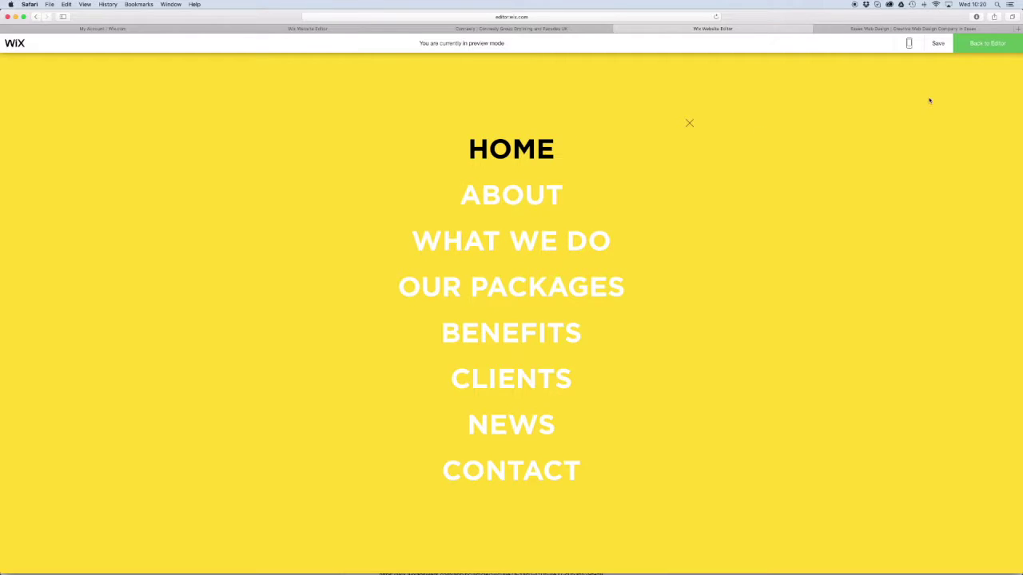
click(975, 45)
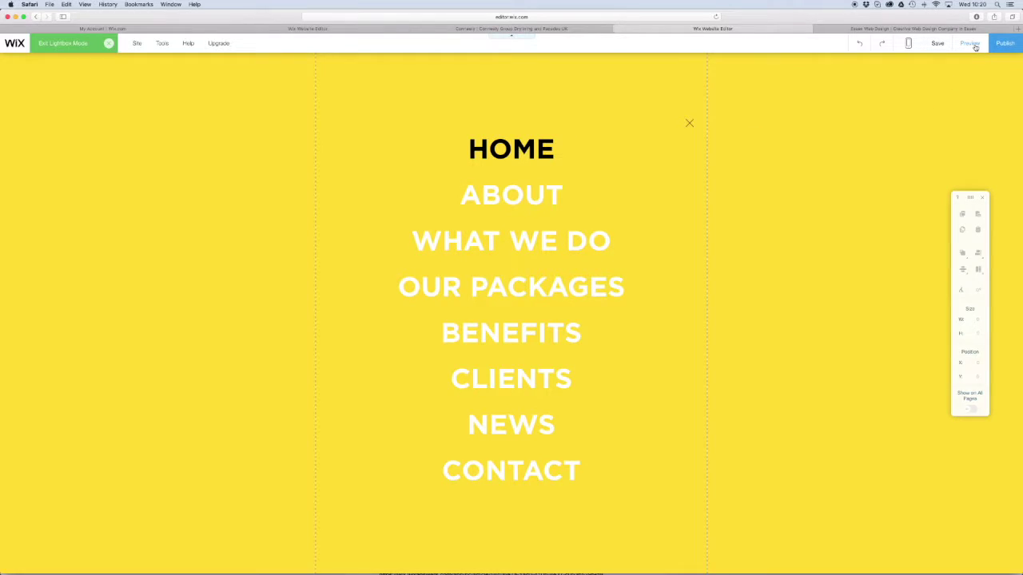
Rename the lightbox to 'Menu' and turn off its automatic display on pages.
click(476, 120)
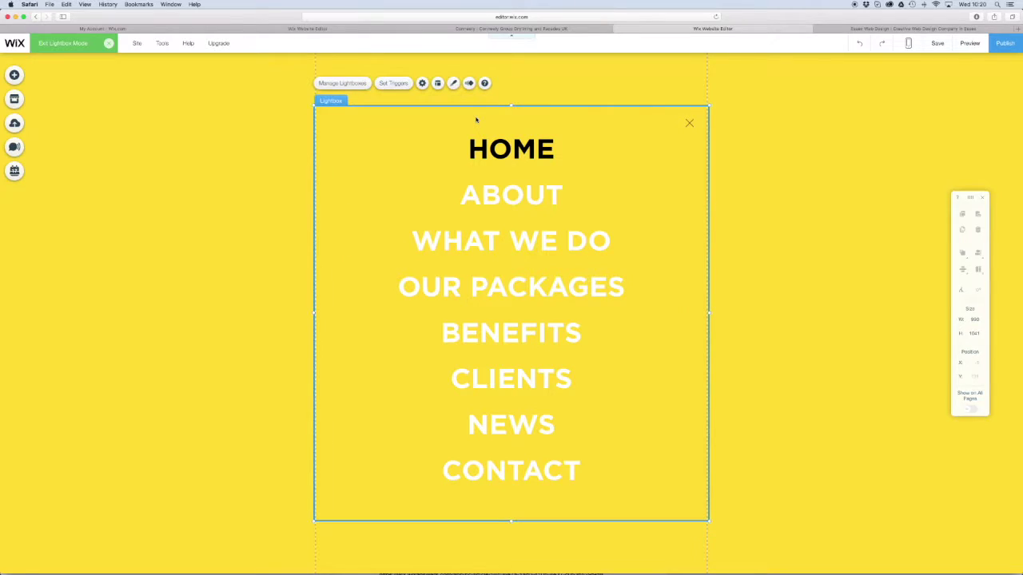
click(397, 84)
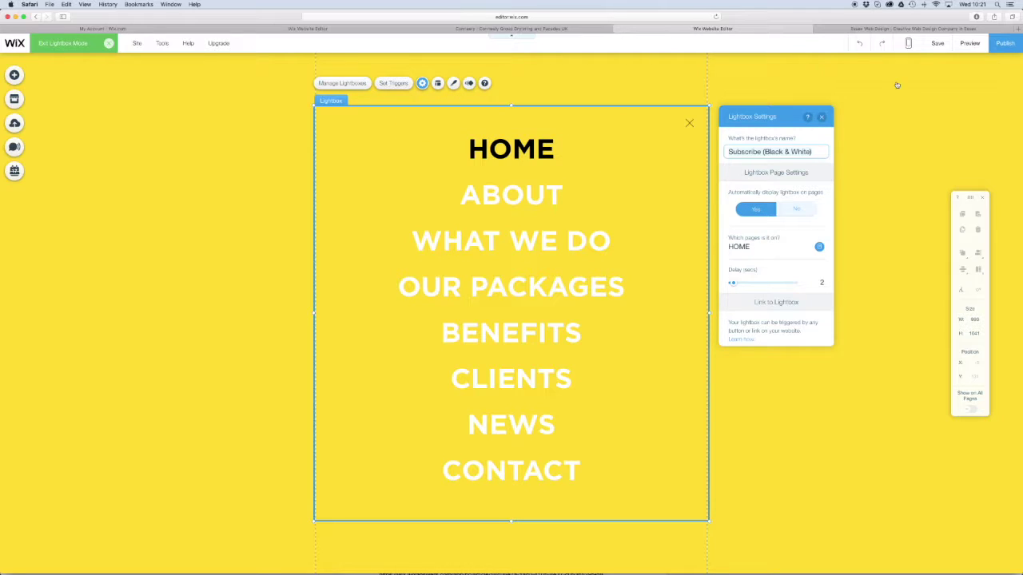
click(800, 211)
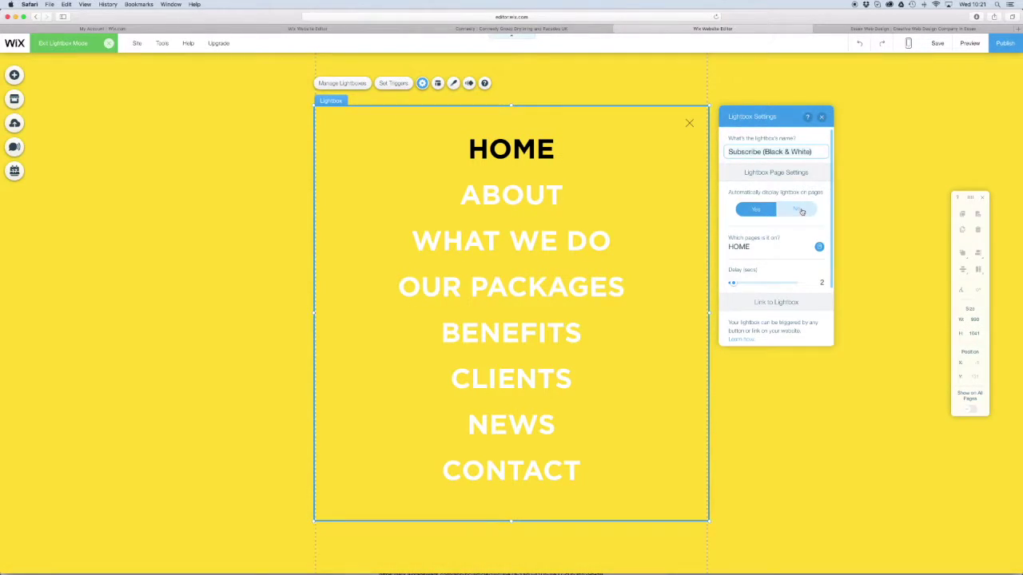
triple_click(813, 151)
text(Menu)
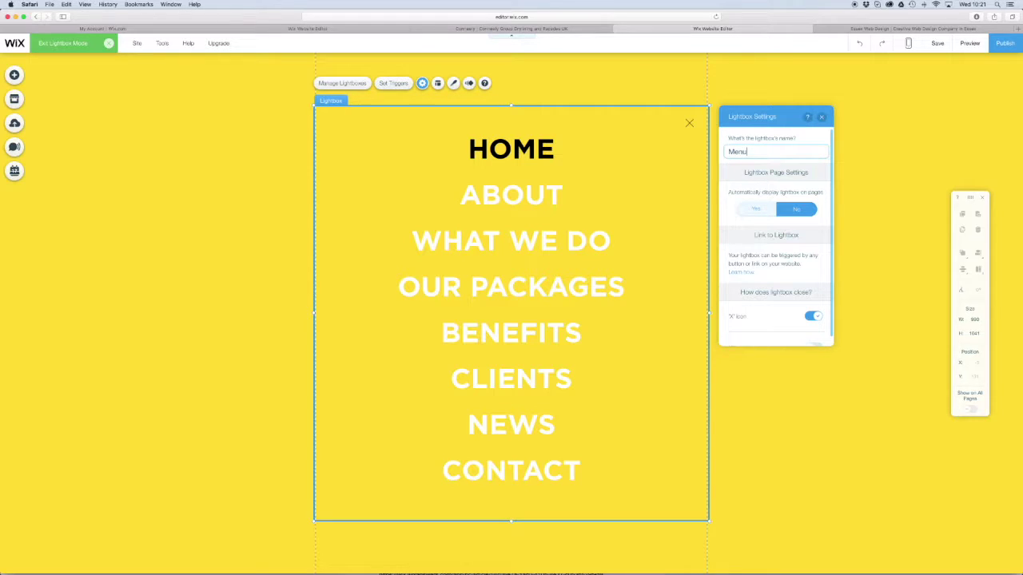
click(823, 118)
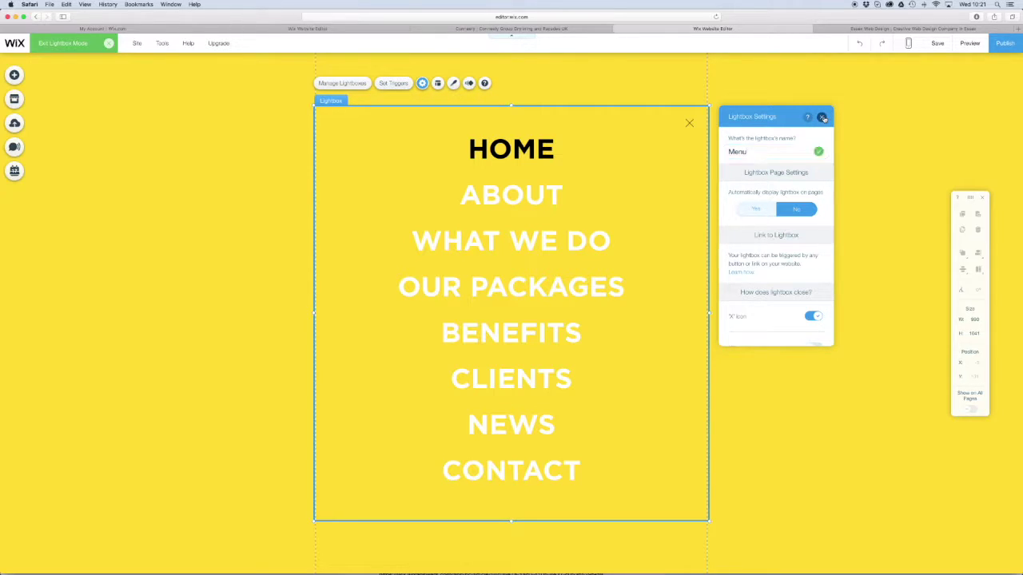
Link the header's hamburger icon to the Menu lightbox and preview the homepage.
click(108, 46)
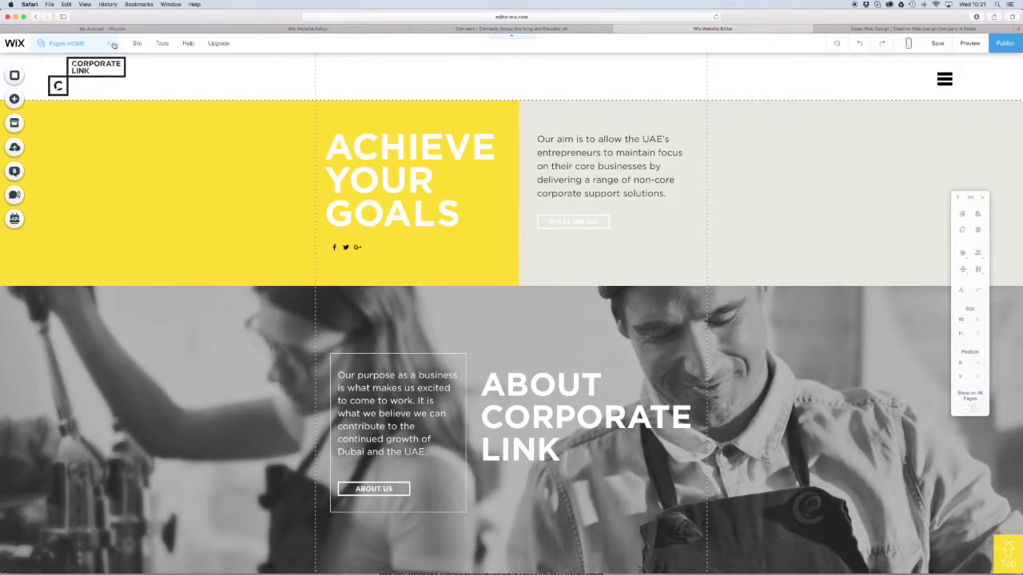
click(946, 81)
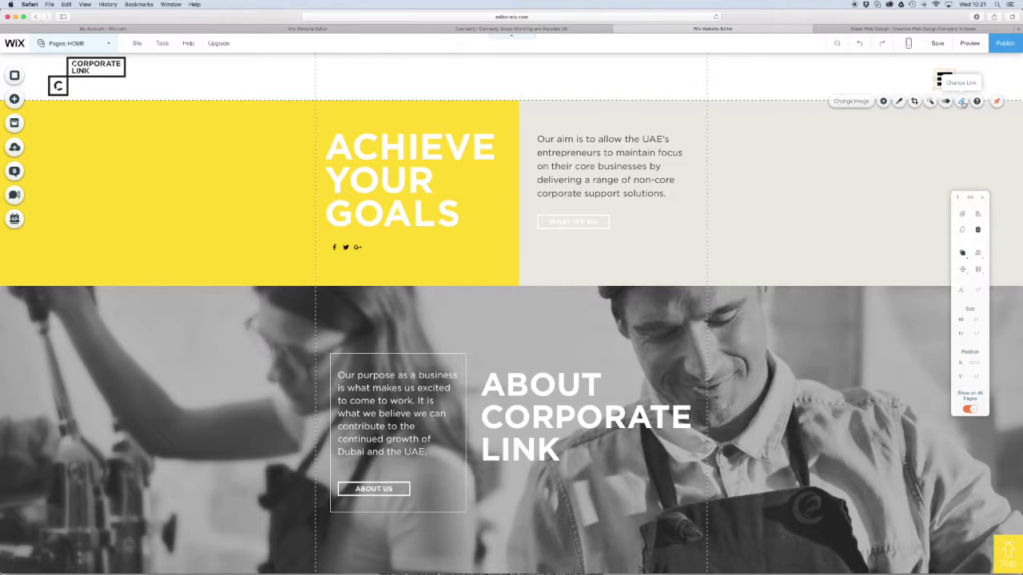
click(962, 101)
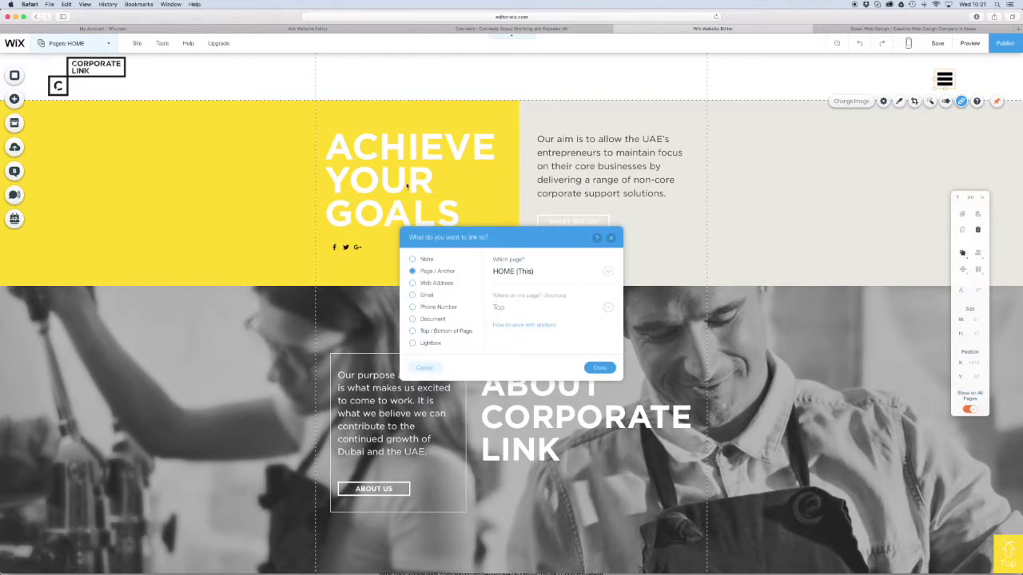
click(428, 344)
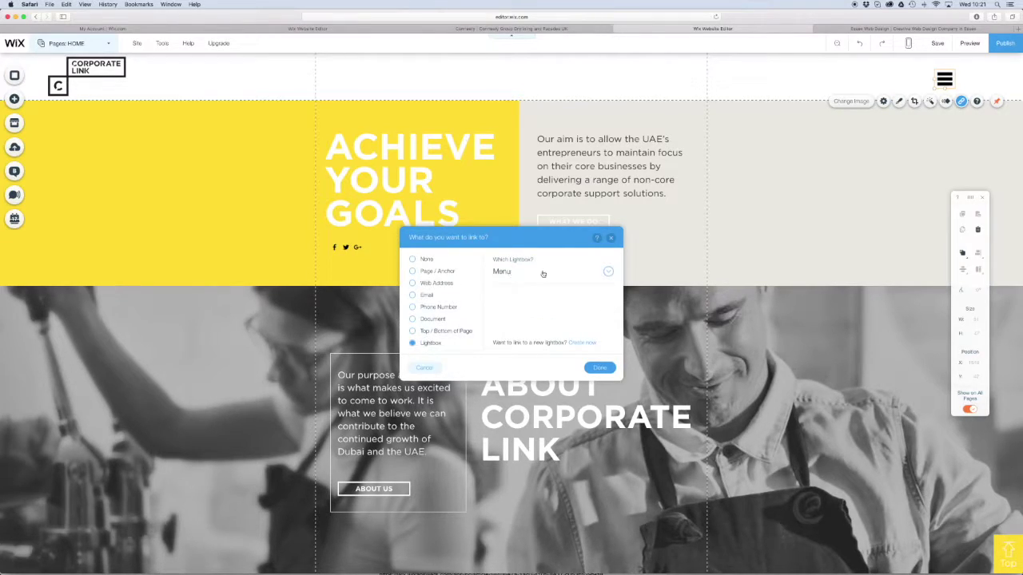
click(599, 367)
click(969, 43)
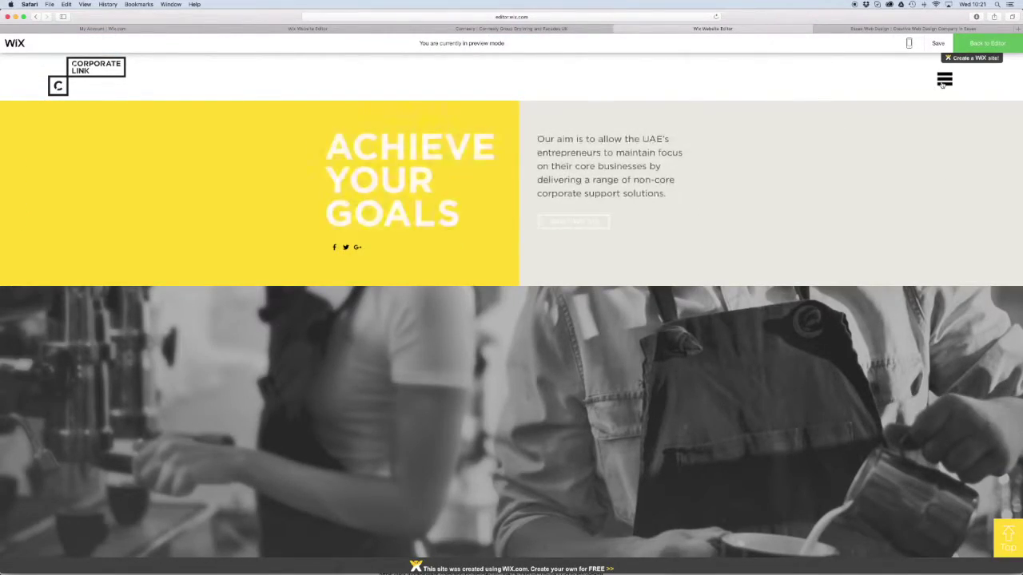
click(942, 83)
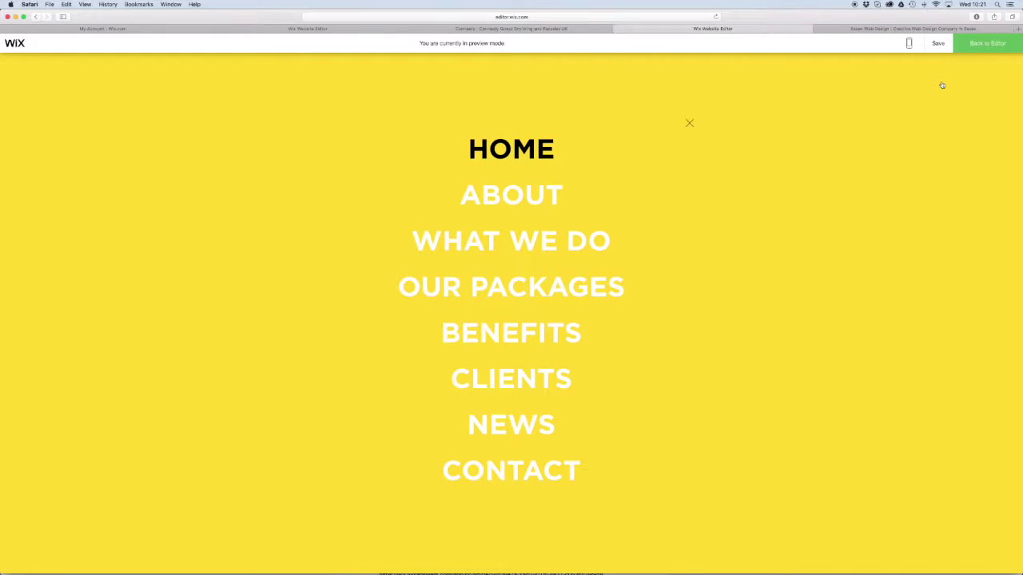
click(690, 126)
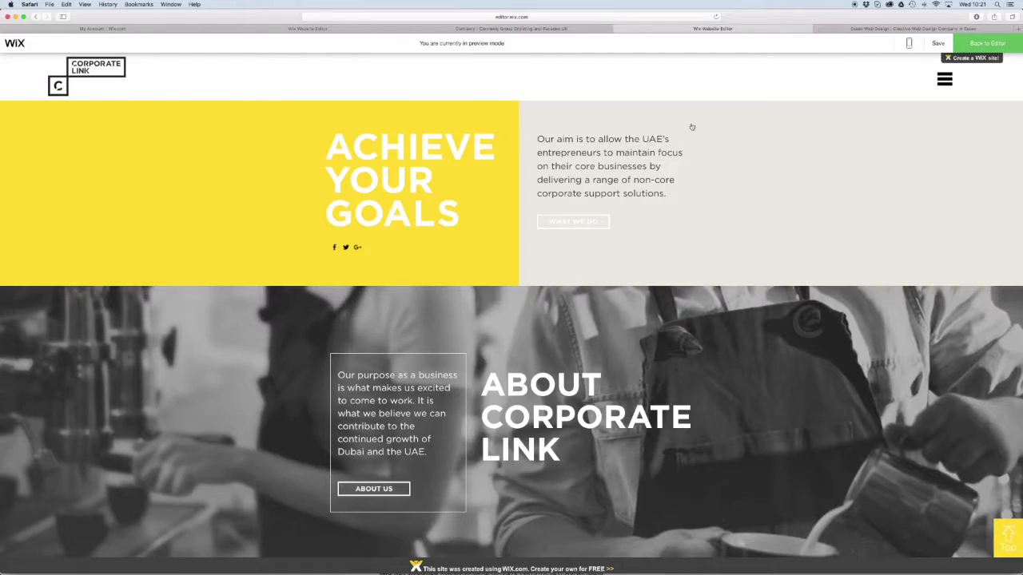
click(944, 80)
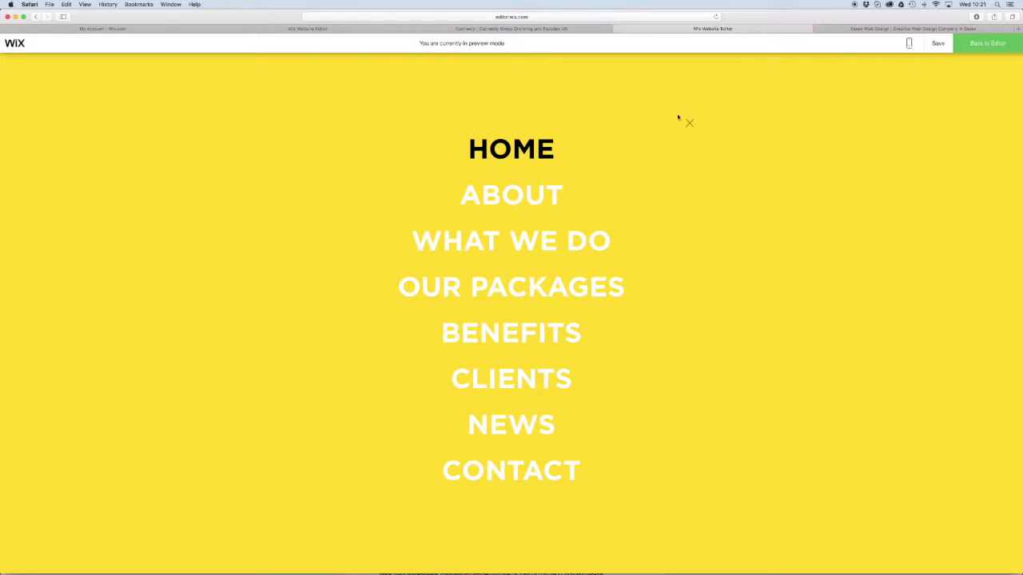
click(933, 75)
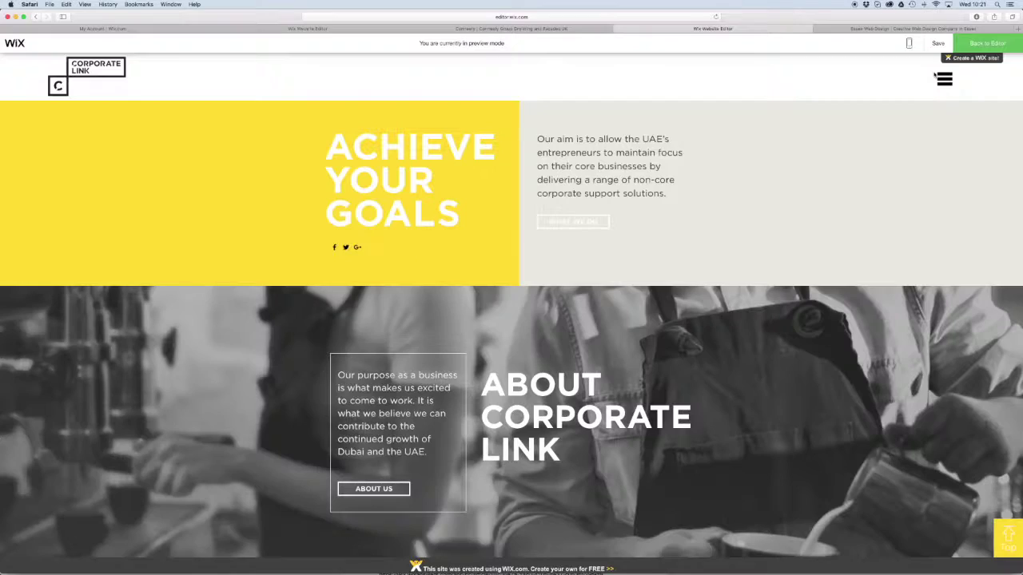
click(940, 80)
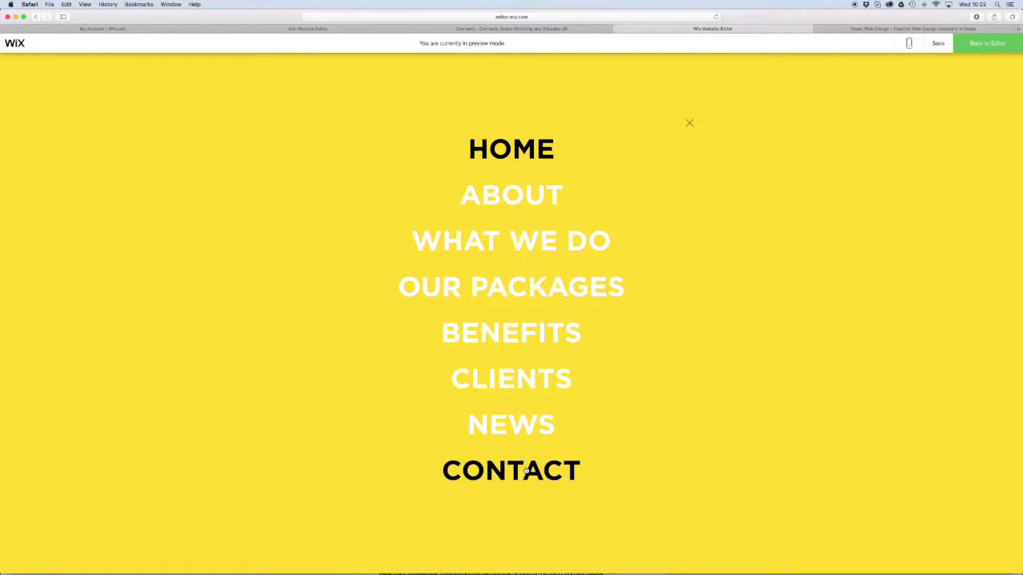
click(691, 126)
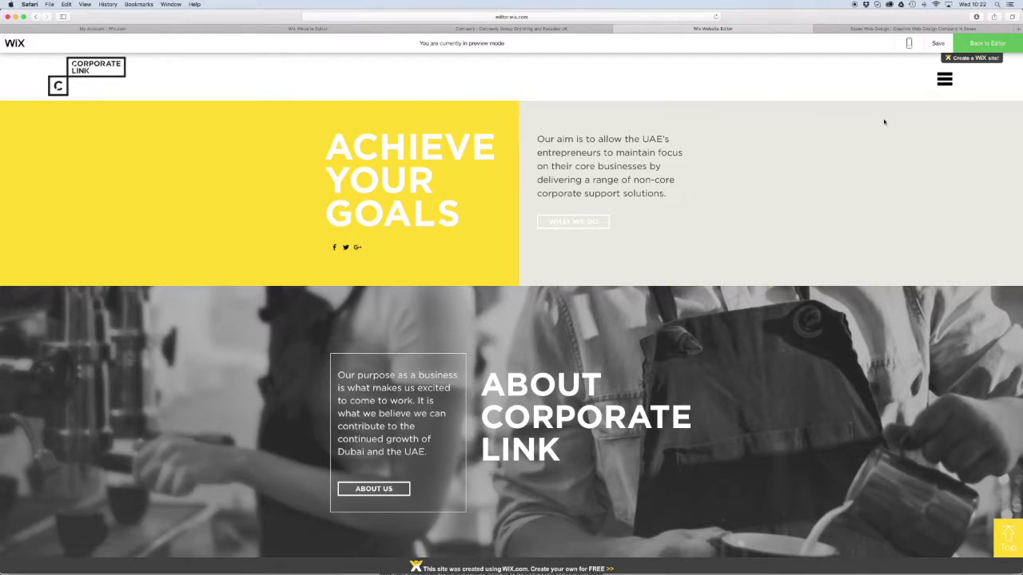